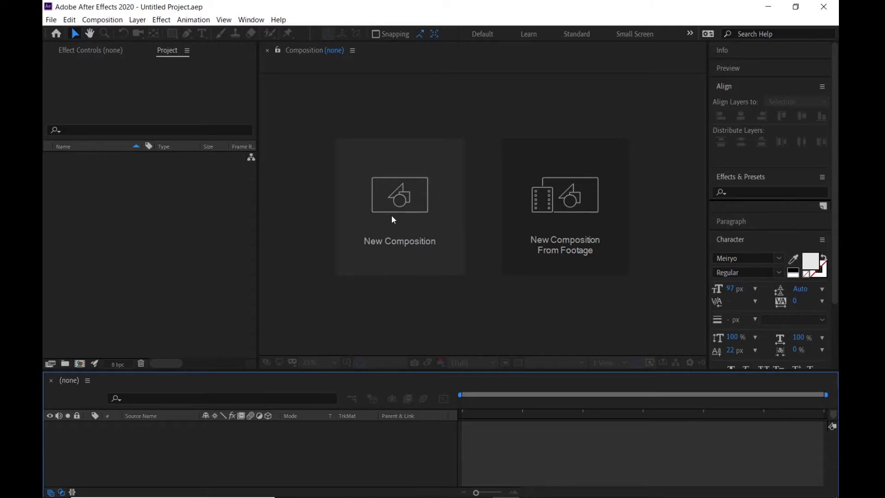
# Start a new composition named LaunchPad, 663 × 663 px, with duration 0;00;15;00.
pyautogui.click(391, 216)
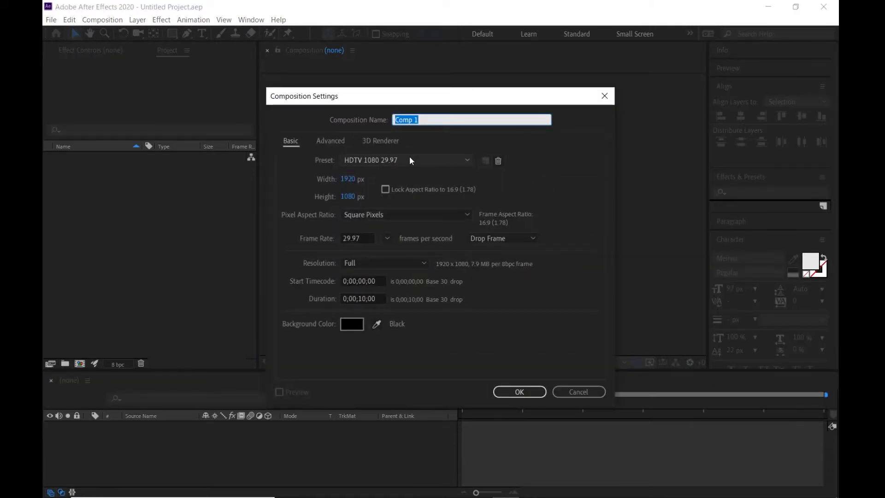
pyautogui.write('LaunchPad')
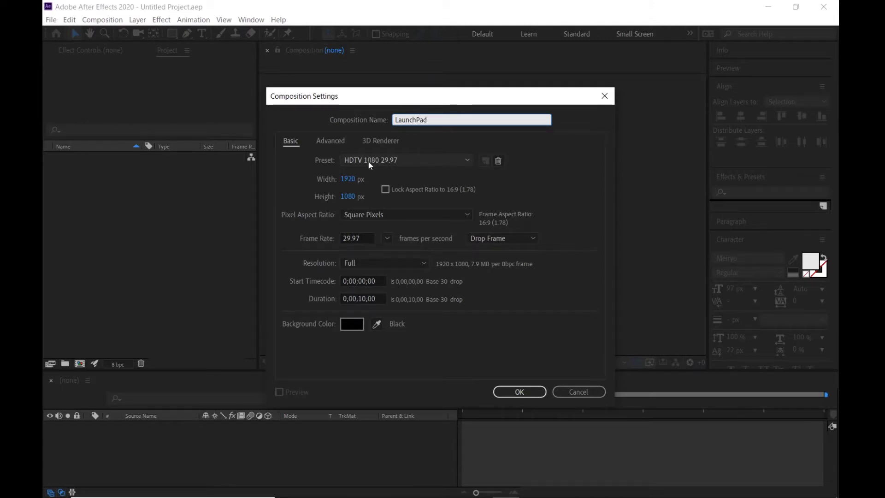
pyautogui.click(346, 178)
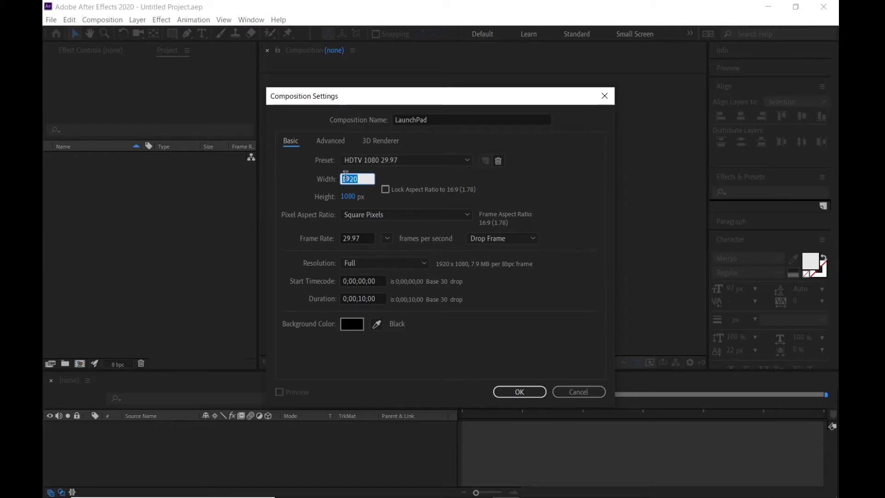
pyautogui.write('6')
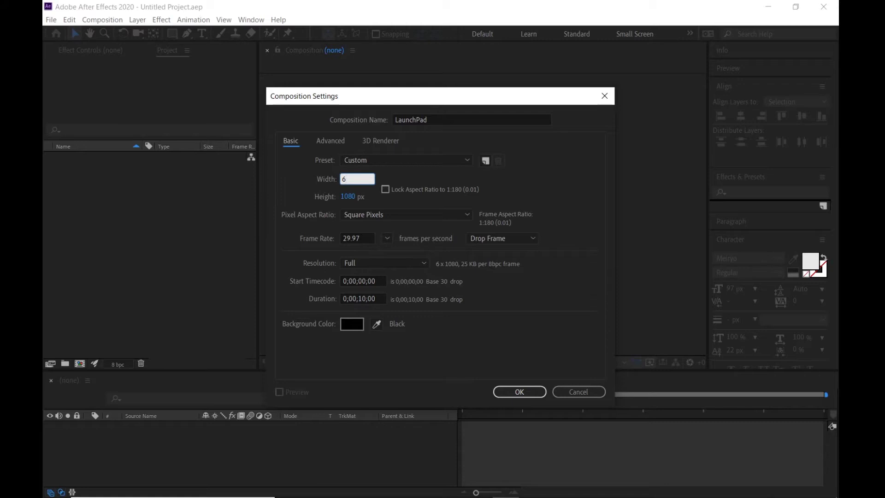
pyautogui.write('63')
pyautogui.press('Tab')
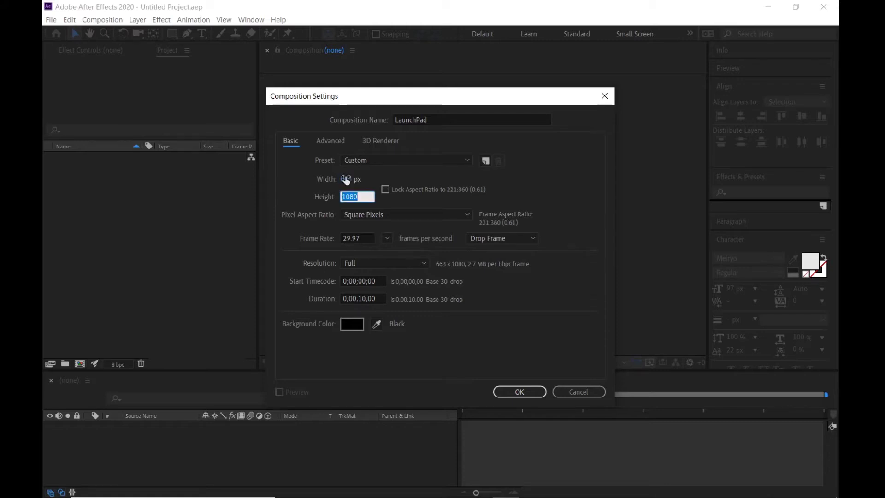
pyautogui.write('663')
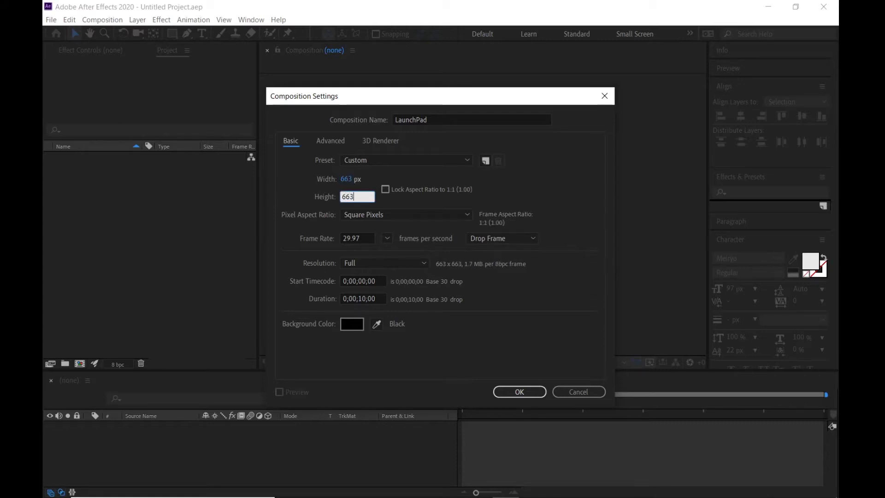
pyautogui.click(362, 299)
pyautogui.write('5')
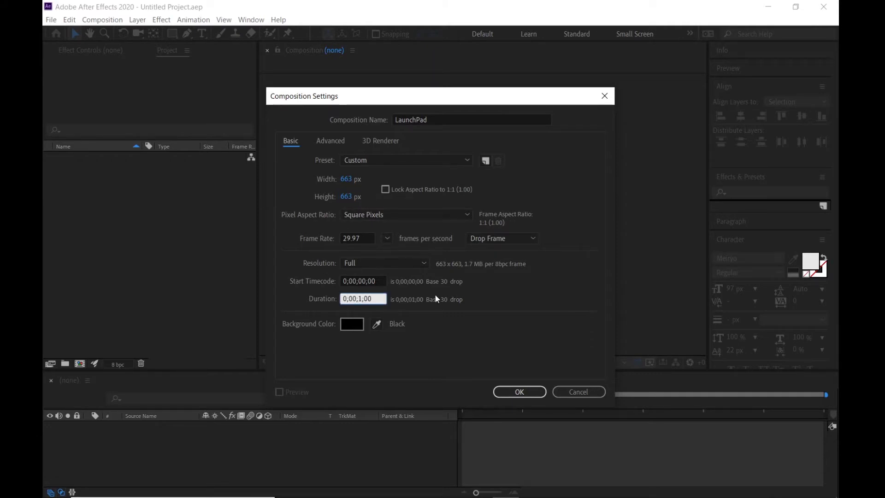
pyautogui.press('Delete')
# Confirm the LaunchPad composition and add a comp-sized black solid, Black Solid 1.
pyautogui.click(520, 392)
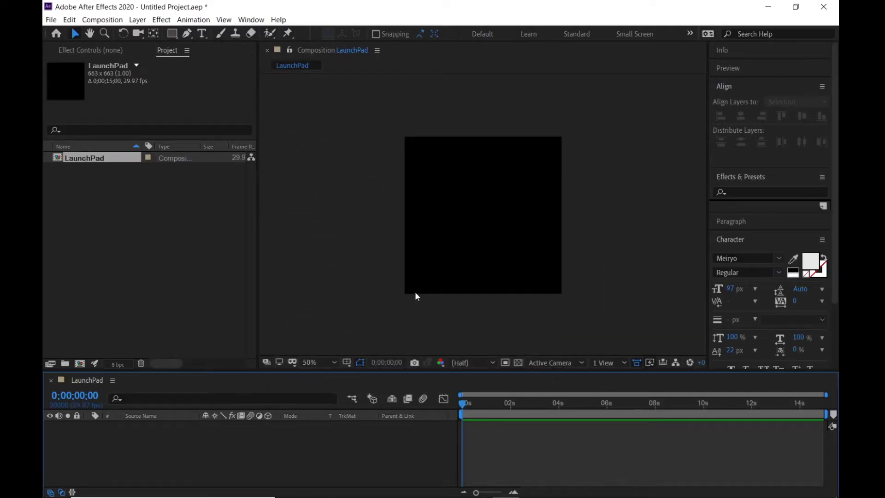
pyautogui.hotkey('ctrl', 'y')
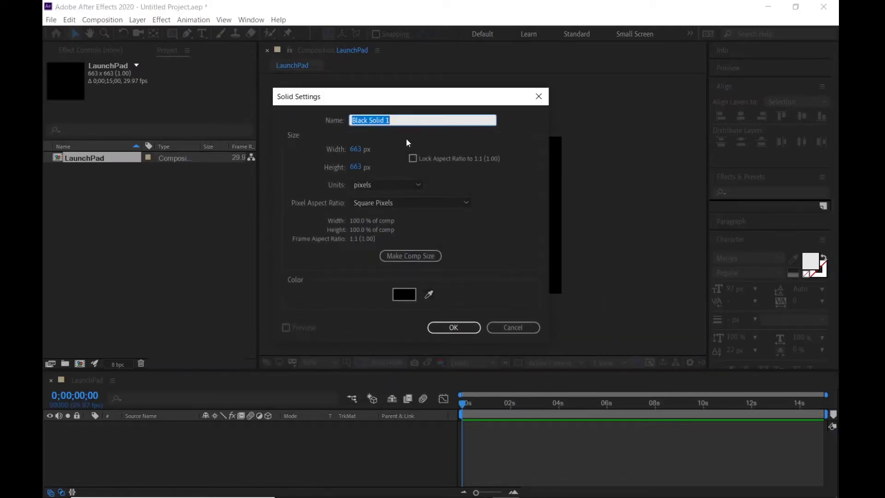
pyautogui.click(451, 328)
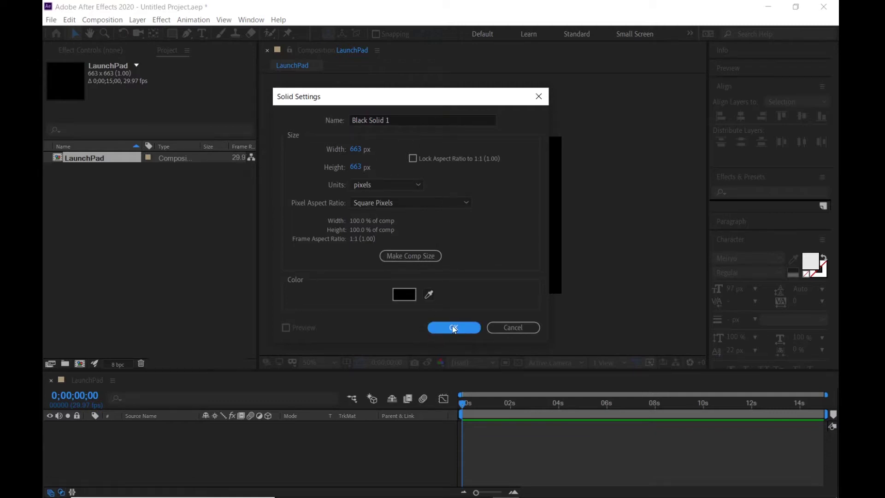
pyautogui.click(452, 327)
# Search 'fract' in Effects & Presets and apply Fractal Noise to Black Solid 1.
pyautogui.click(757, 193)
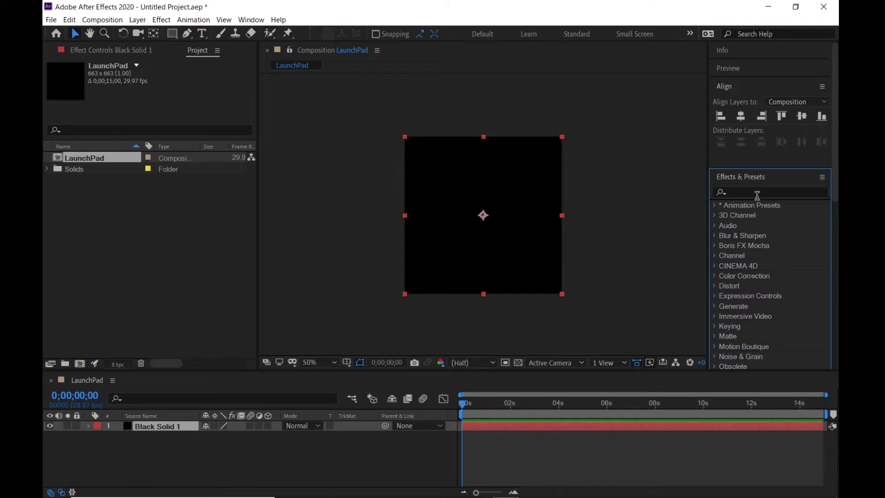
pyautogui.press('c')
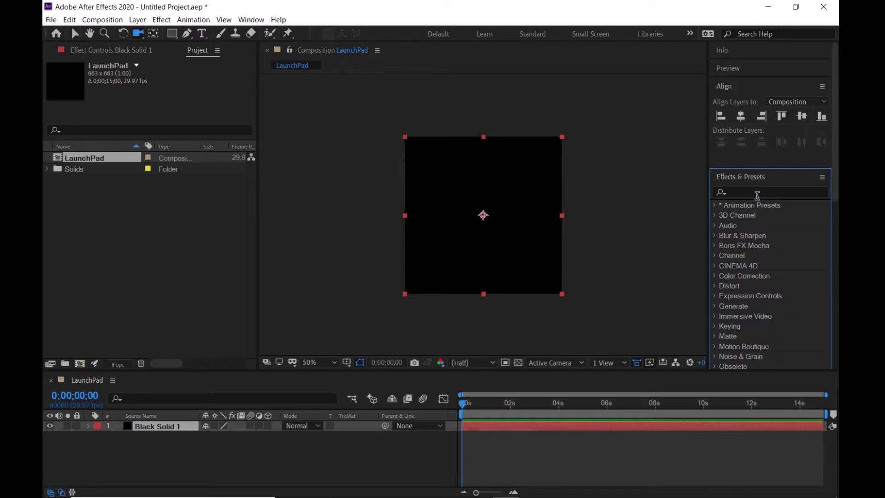
pyautogui.click(757, 193)
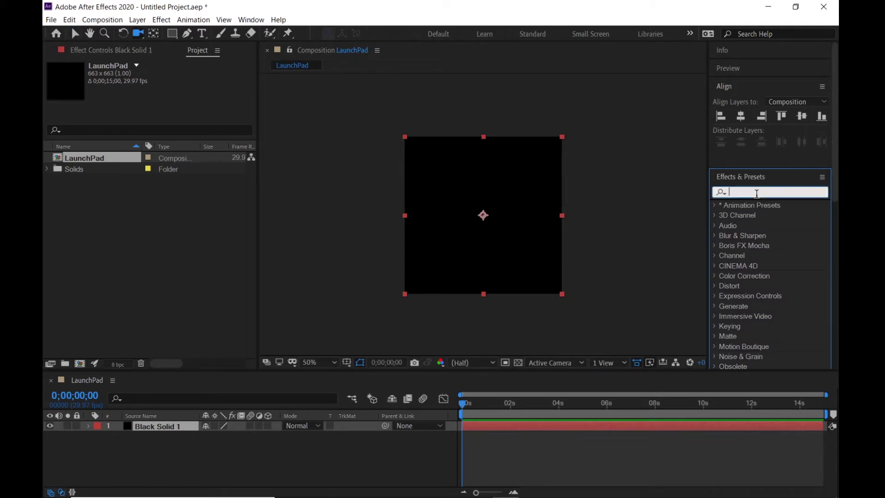
pyautogui.write('fra')
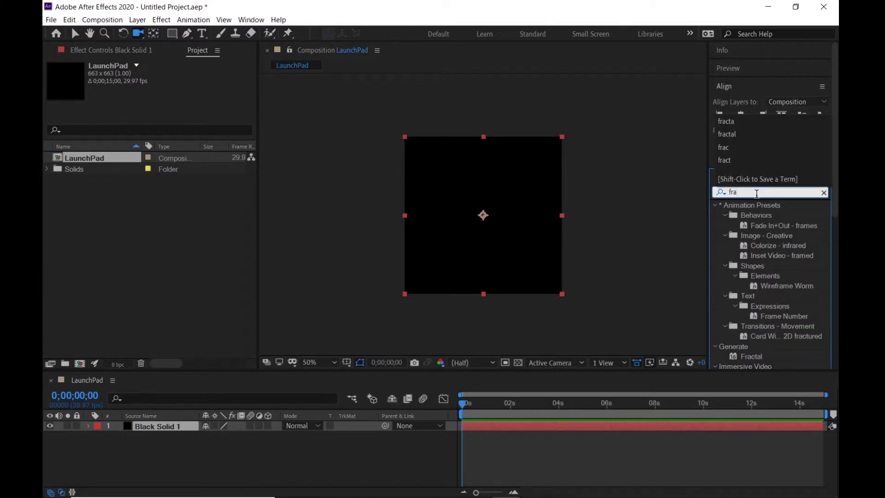
pyautogui.write('ct')
pyautogui.moveTo(772, 286); pyautogui.dragTo(554, 274)
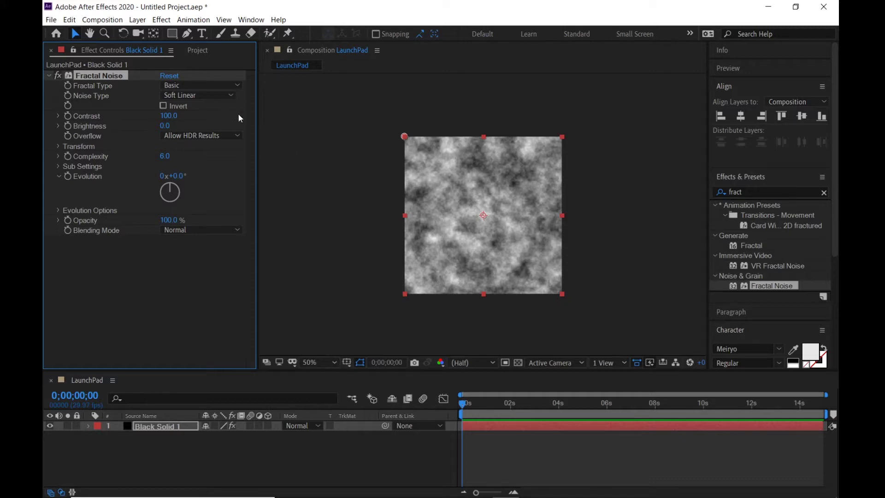
# Set Fractal Noise Contrast to 1330 and Transform Scale to 272.
pyautogui.click(161, 426)
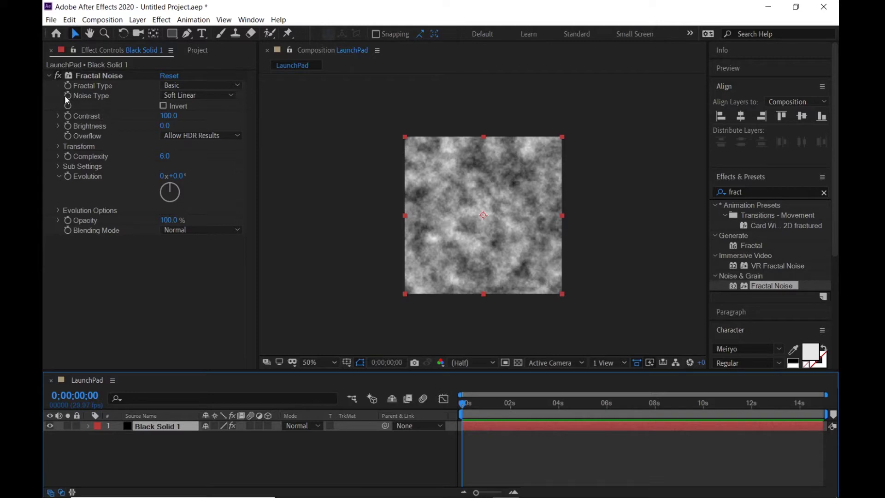
pyautogui.moveTo(169, 116); pyautogui.dragTo(284, 171)
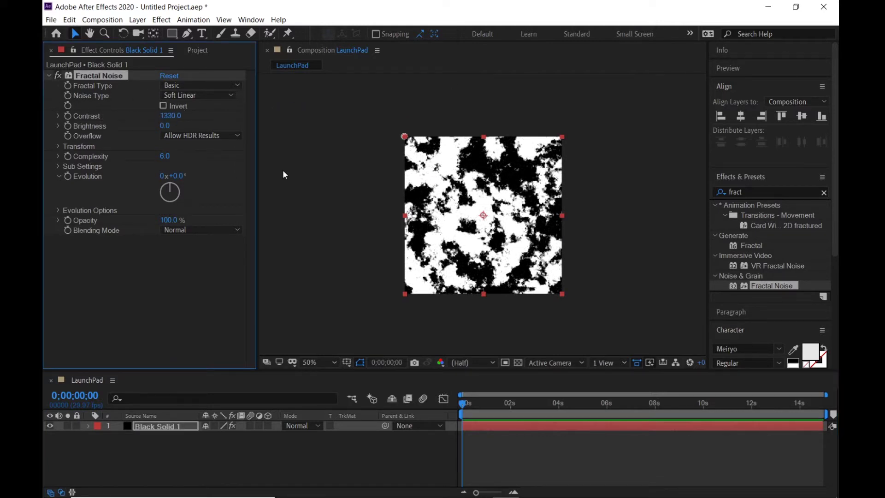
pyautogui.click(59, 144)
pyautogui.moveTo(172, 175); pyautogui.dragTo(276, 178)
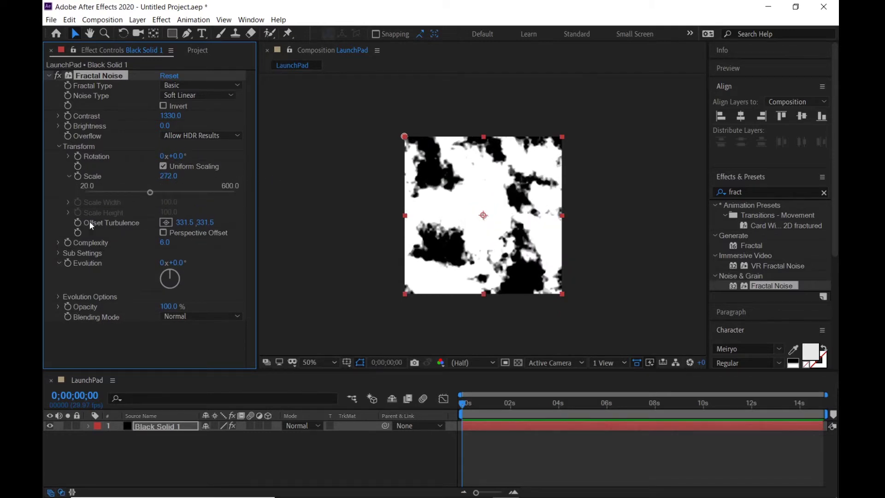
# Drive the noise Evolution with the expression time*200.
pyautogui.keyDown('alt'); pyautogui.click(67, 264); pyautogui.keyUp('alt')
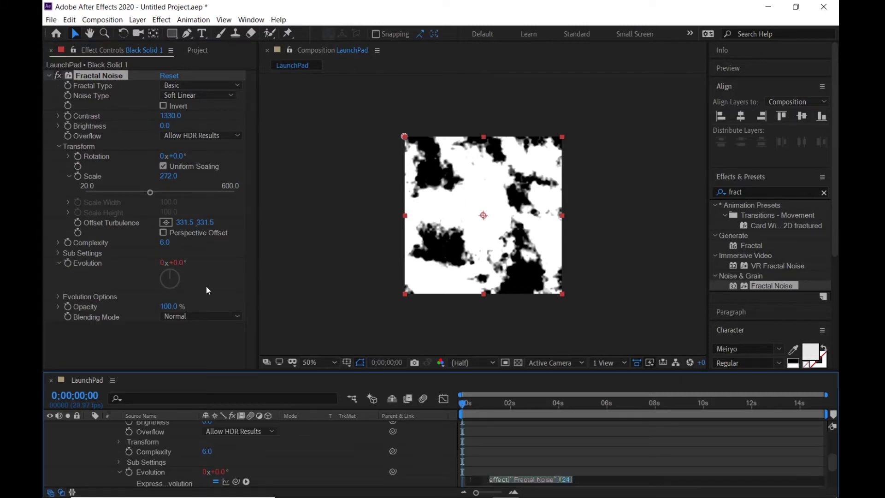
pyautogui.write('time')
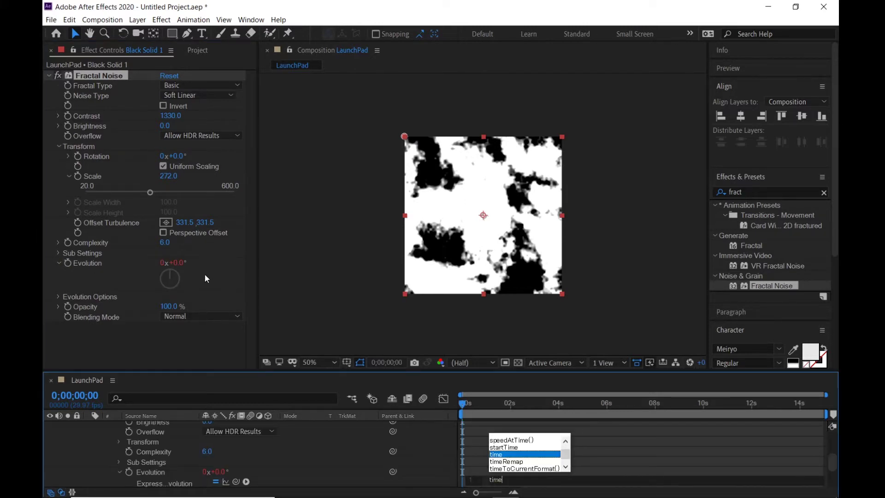
pyautogui.write('*200')
pyautogui.press('KP_Enter')
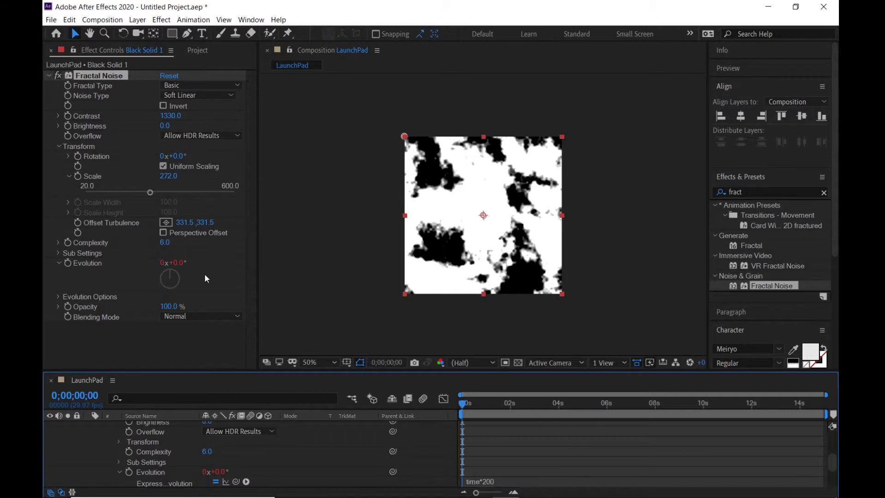
pyautogui.click(528, 429)
pyautogui.scroll(5, 217, 454)
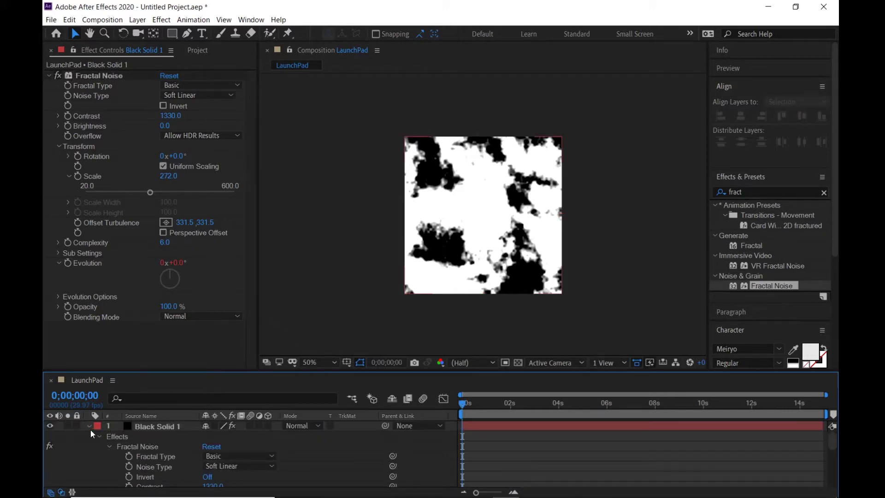
# Pre-compose Black Solid 1 as 'Color Map', moving all attributes into the new composition.
pyautogui.click(89, 428)
pyautogui.rightClick(159, 428)
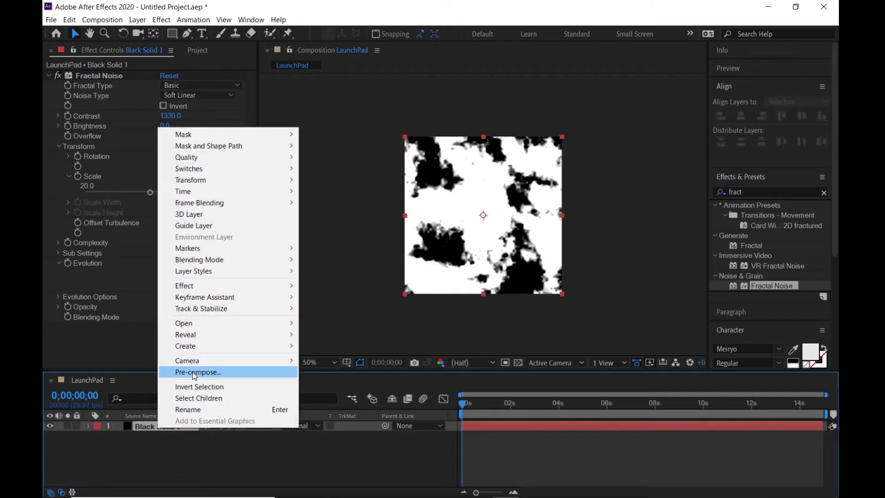
pyautogui.click(194, 372)
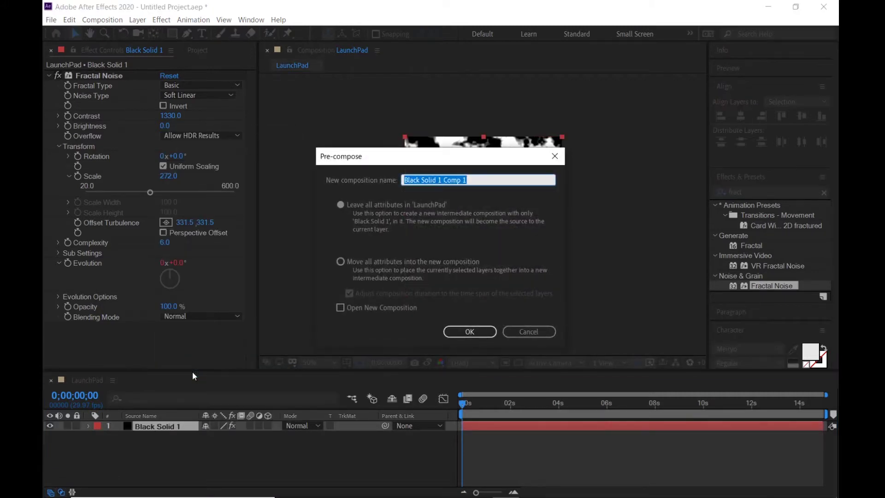
pyautogui.write('Color')
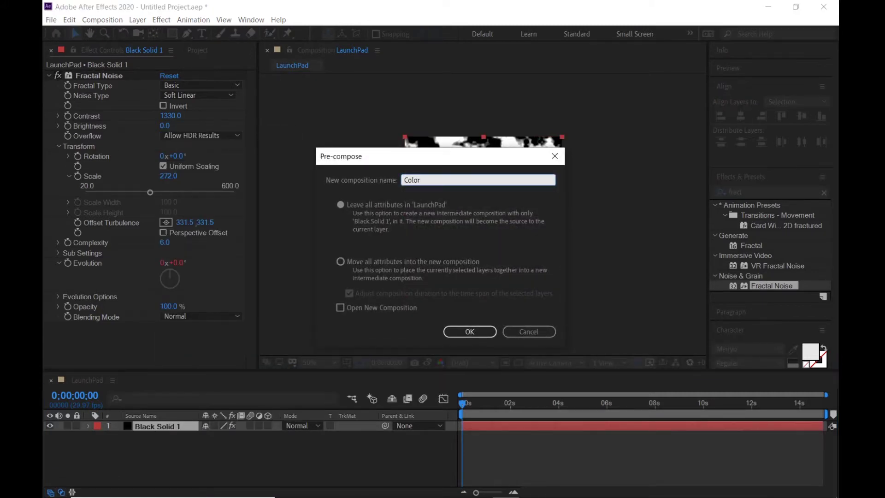
pyautogui.write(' Map')
pyautogui.click(339, 262)
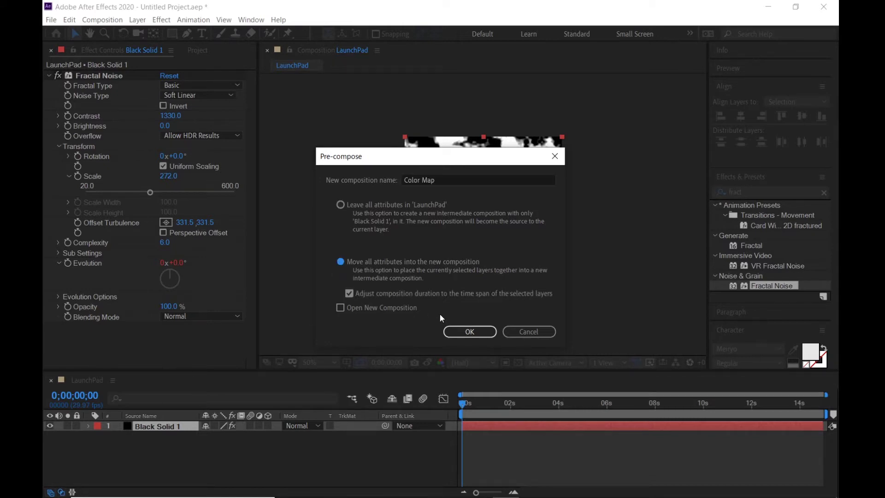
pyautogui.click(460, 331)
pyautogui.click(198, 470)
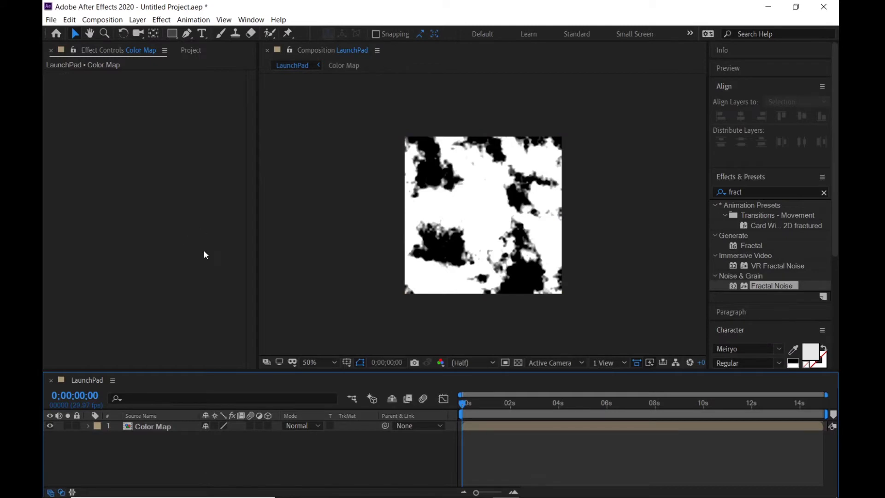
# Create a comp-sized rectangle with FFFFFF white fill and a 0 px stroke.
pyautogui.doubleClick(172, 34)
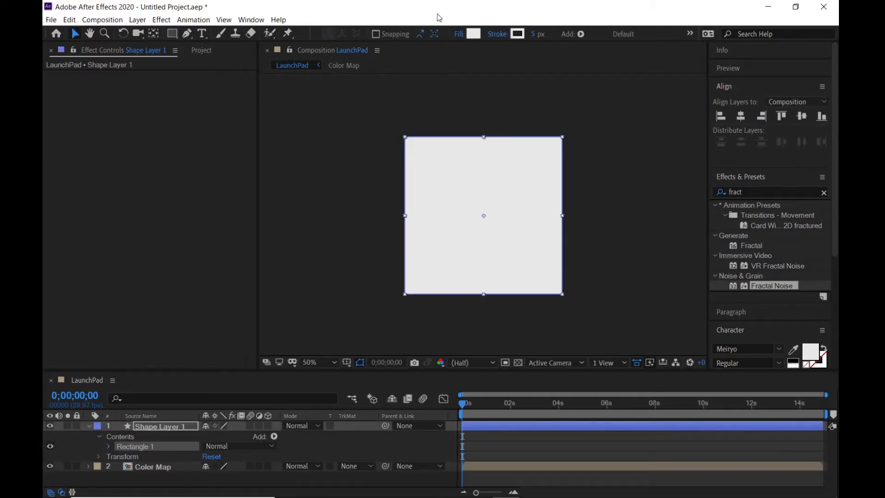
pyautogui.click(473, 36)
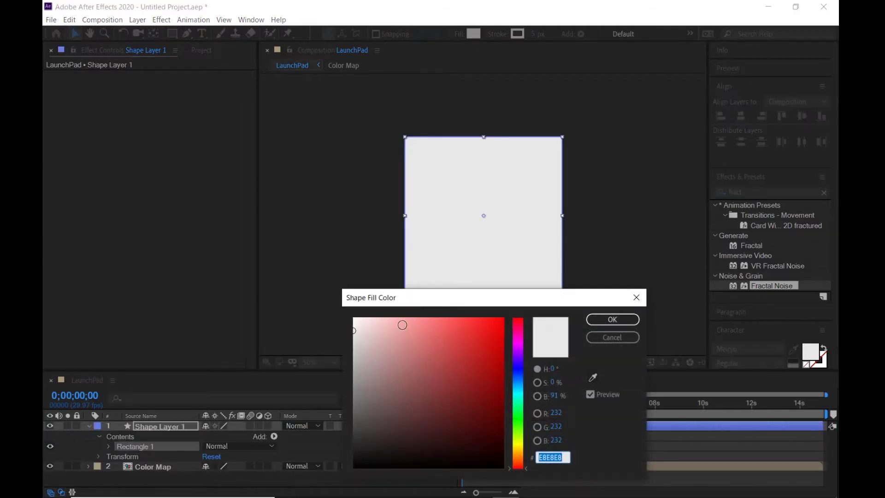
pyautogui.moveTo(401, 328); pyautogui.dragTo(308, 310)
pyautogui.click(612, 319)
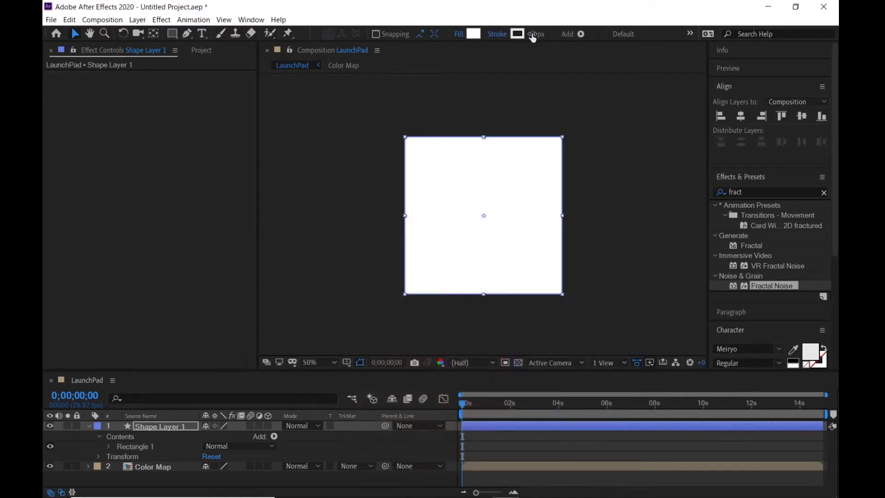
pyautogui.moveTo(533, 35); pyautogui.dragTo(537, 35)
# Set Rectangle Path 1 Roundness to 40, then reselect Shape Layer 1.
pyautogui.click(110, 445)
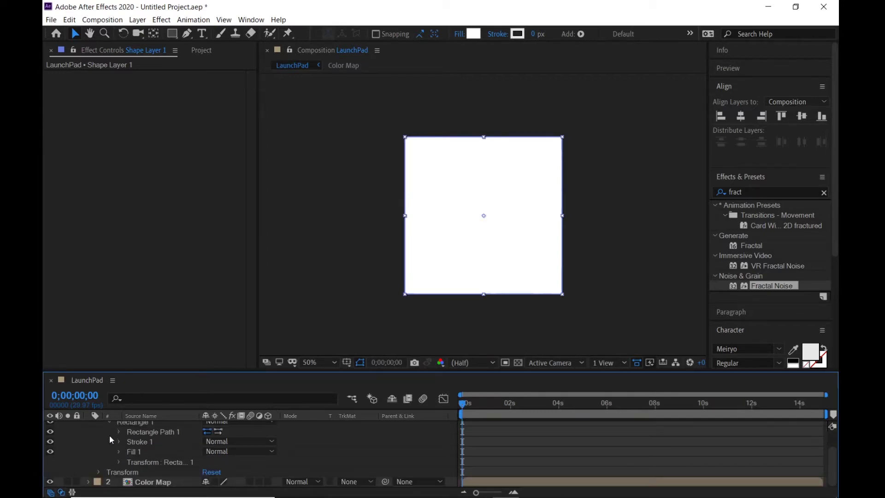
pyautogui.click(120, 432)
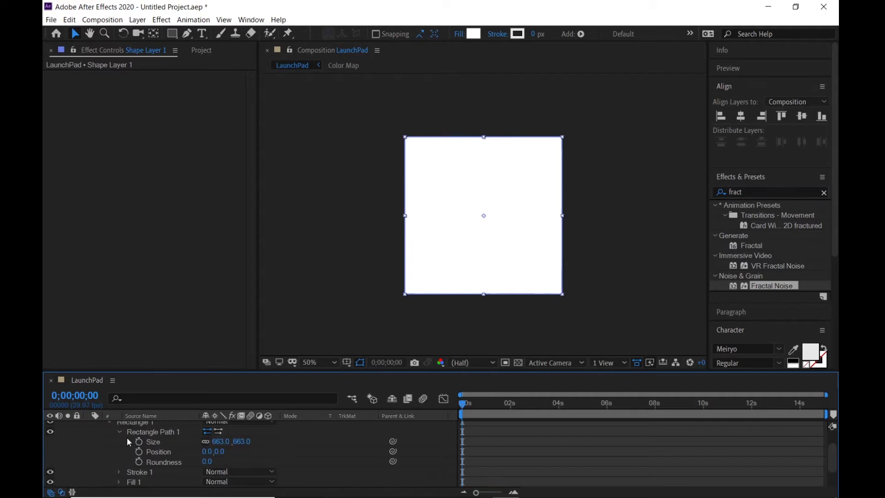
pyautogui.click(206, 461)
pyautogui.write('40')
pyautogui.press('Return')
pyautogui.press('F2')
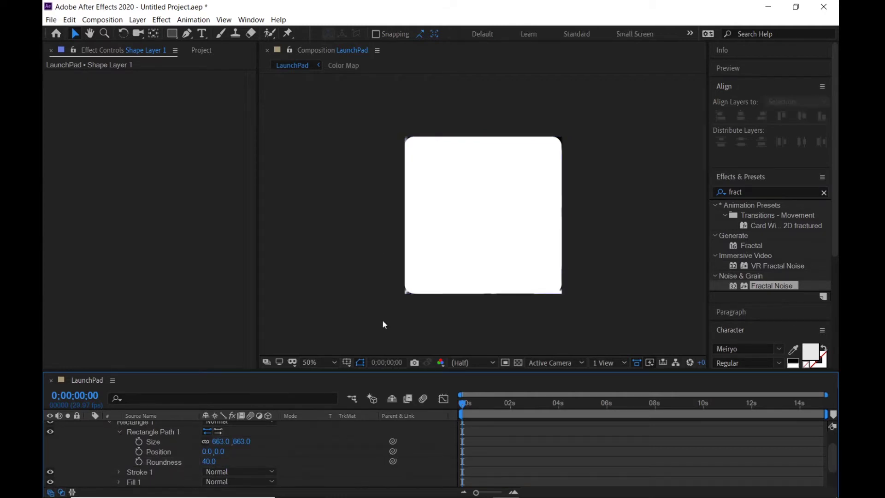
pyautogui.scroll(6, 408, 305)
pyautogui.scroll(-8, 390, 314)
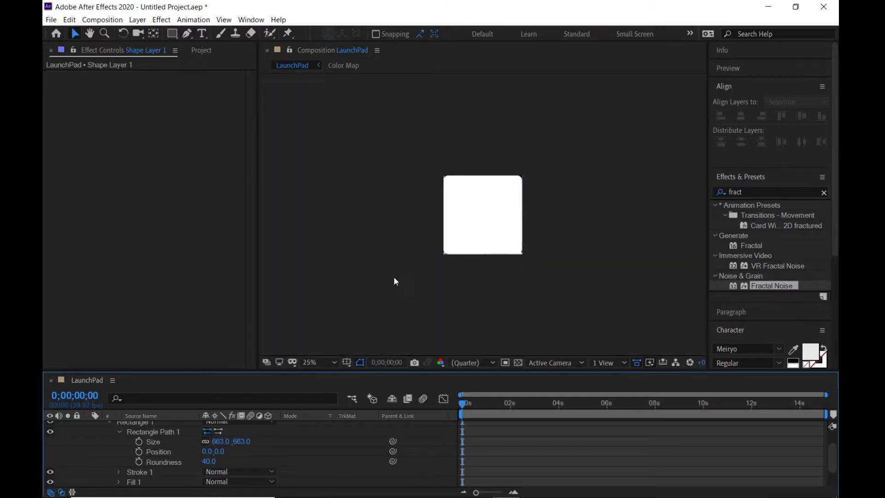
pyautogui.scroll(4, 415, 285)
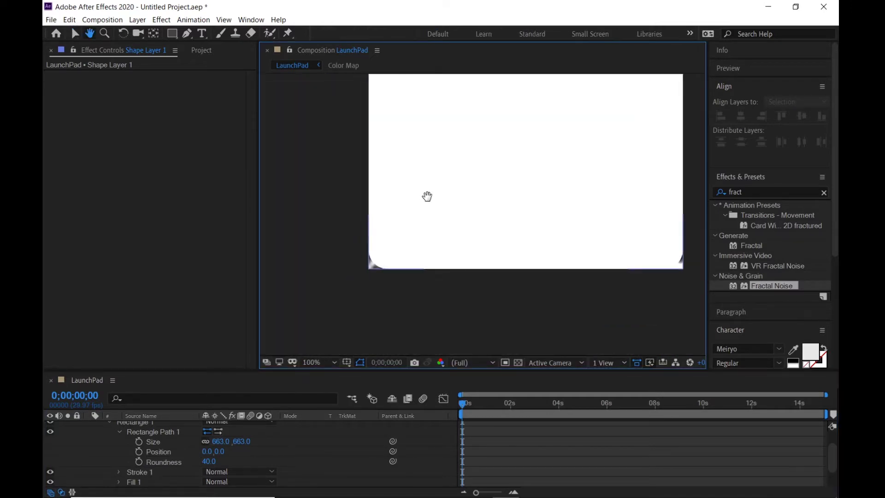
pyautogui.scroll(1, 374, 273)
pyautogui.scroll(-1, 375, 273)
pyautogui.scroll(-4, 439, 205)
pyautogui.scroll(2, 423, 244)
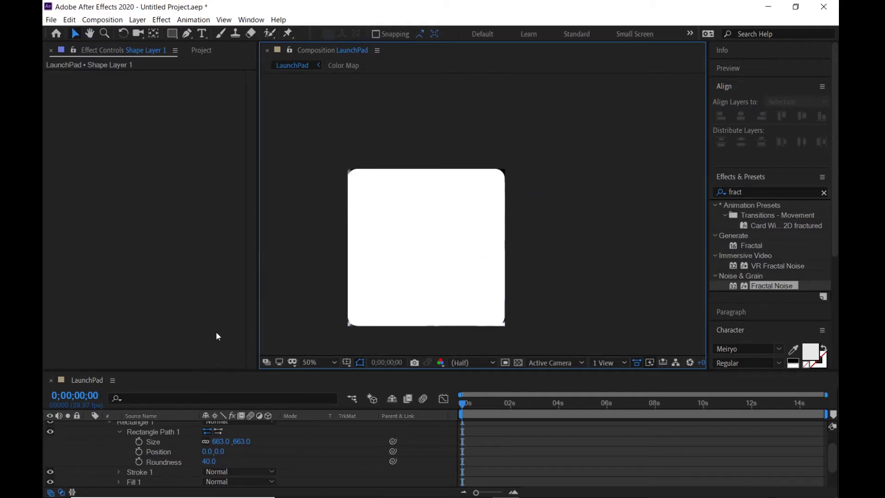
pyautogui.scroll(2, 131, 440)
pyautogui.click(136, 426)
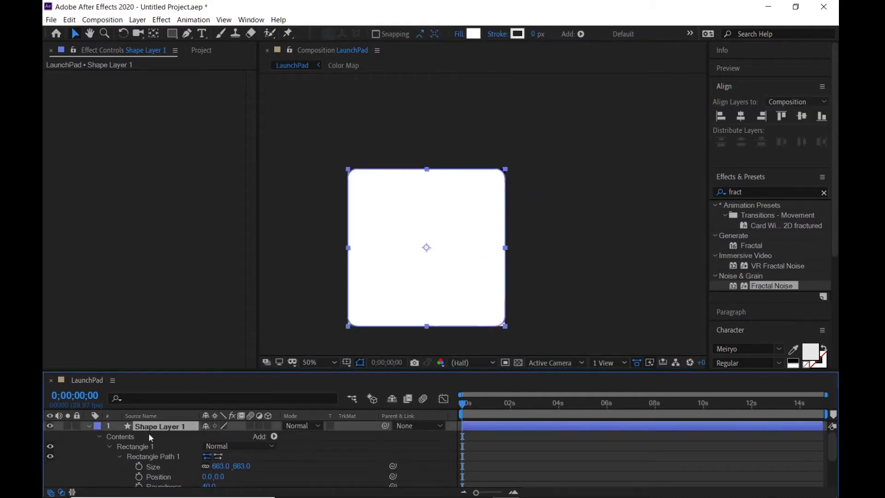
# Scale Shape Layer 1 down to 11.3%.
pyautogui.press('s')
pyautogui.click(221, 436)
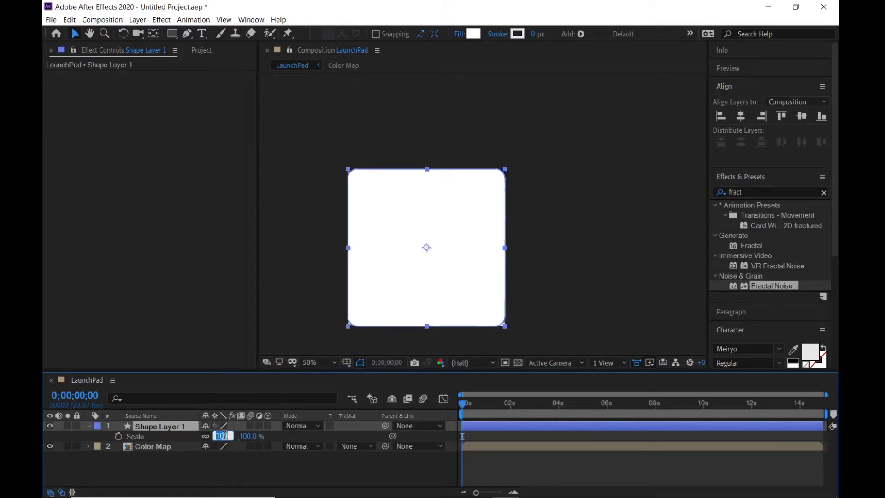
pyautogui.write('11.3')
pyautogui.press('Return')
pyautogui.click(228, 471)
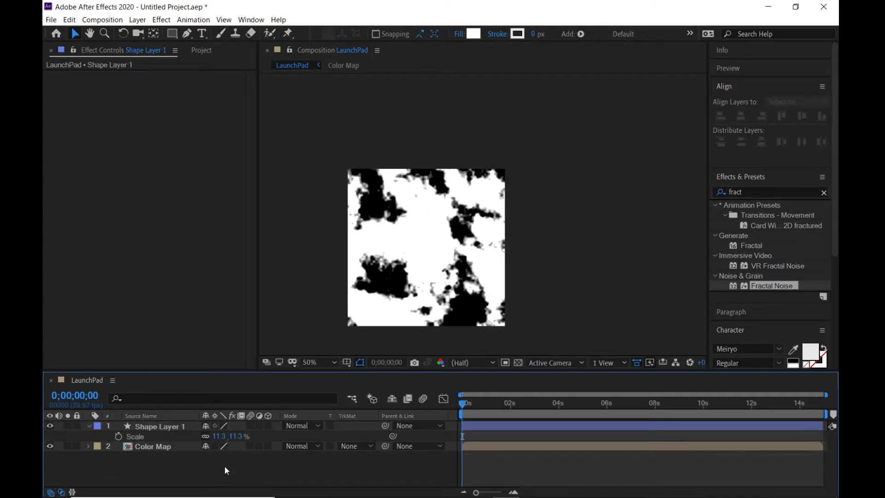
# Reselect Shape Layer 1, keep its Blue label, and expand its Contents and Transform.
pyautogui.click(151, 426)
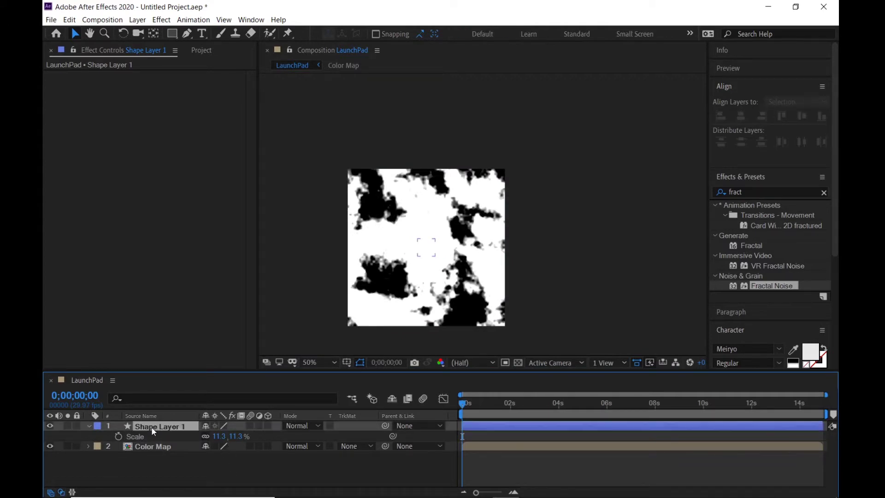
pyautogui.click(92, 428)
pyautogui.click(90, 427)
pyautogui.click(90, 426)
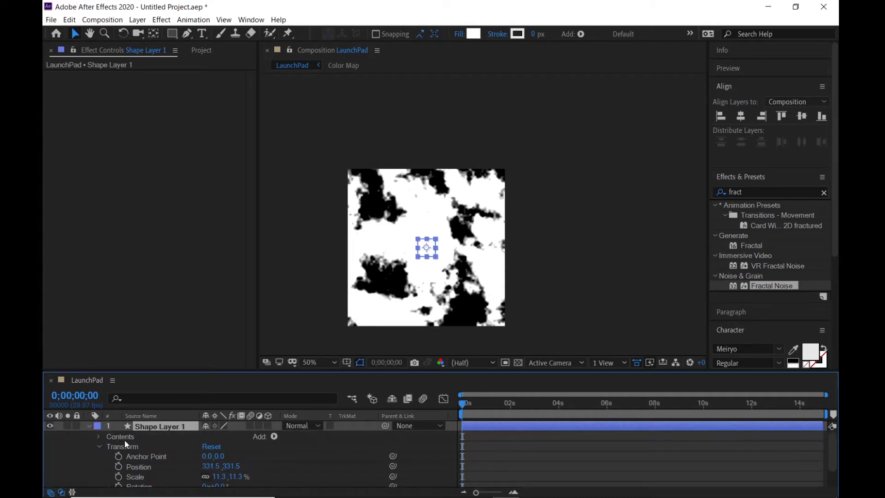
# Expand Contents > Rectangle 1 > Fill 1 to reveal the fill Color property.
pyautogui.click(99, 436)
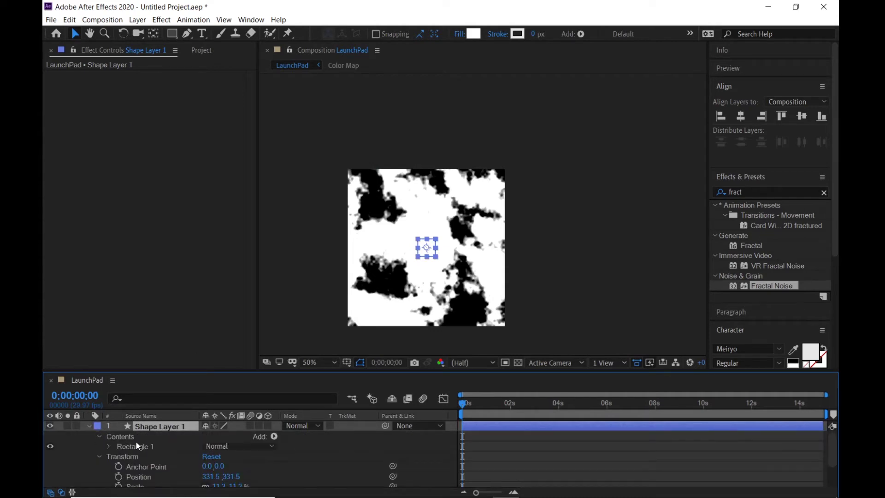
pyautogui.click(109, 447)
pyautogui.click(120, 471)
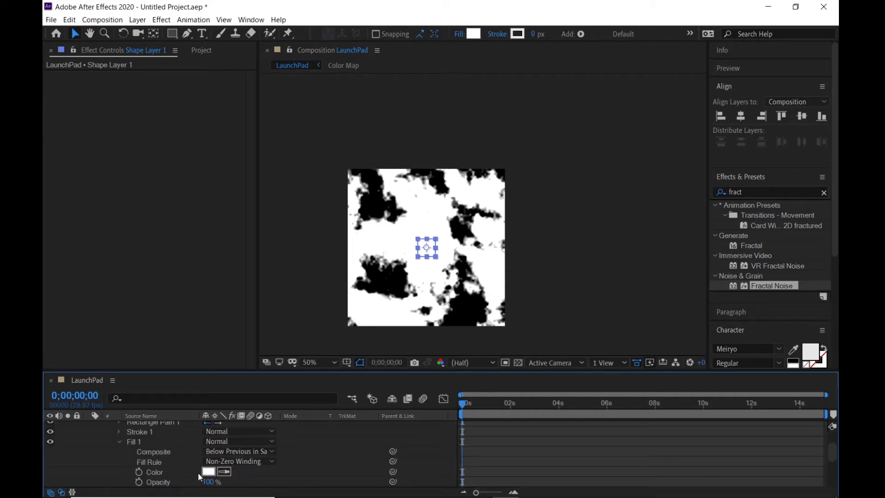
# Add the Fill Color expression colorPoint=transform.position; and start a new expression line.
pyautogui.keyDown('alt'); pyautogui.click(139, 475); pyautogui.keyUp('alt')
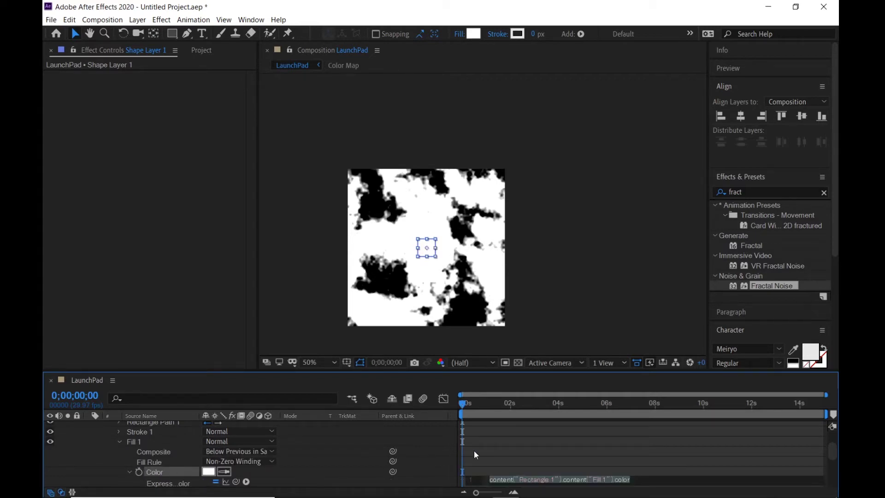
pyautogui.write('P')
pyautogui.press('BackSpace')
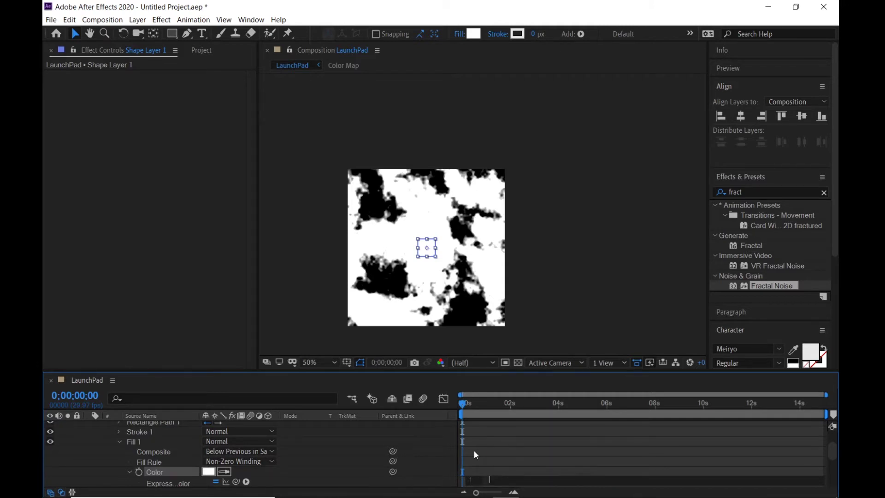
pyautogui.write('P')
pyautogui.press('BackSpace')
pyautogui.write('color')
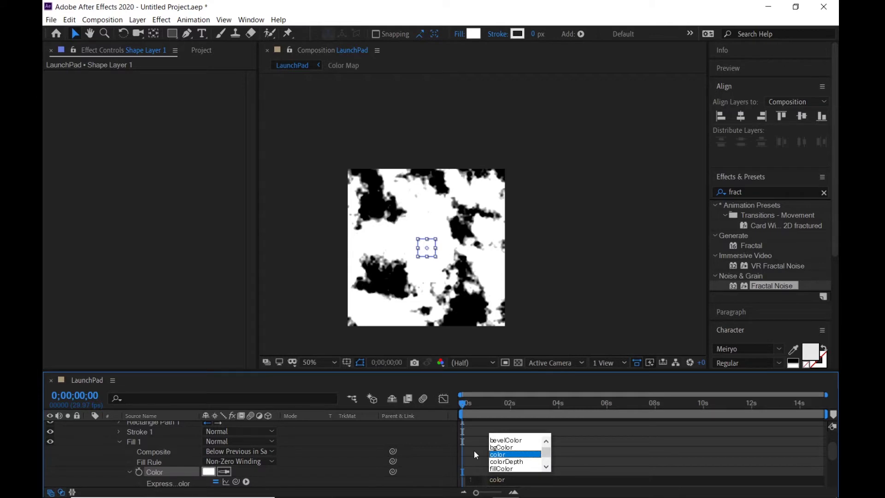
pyautogui.write('Poin')
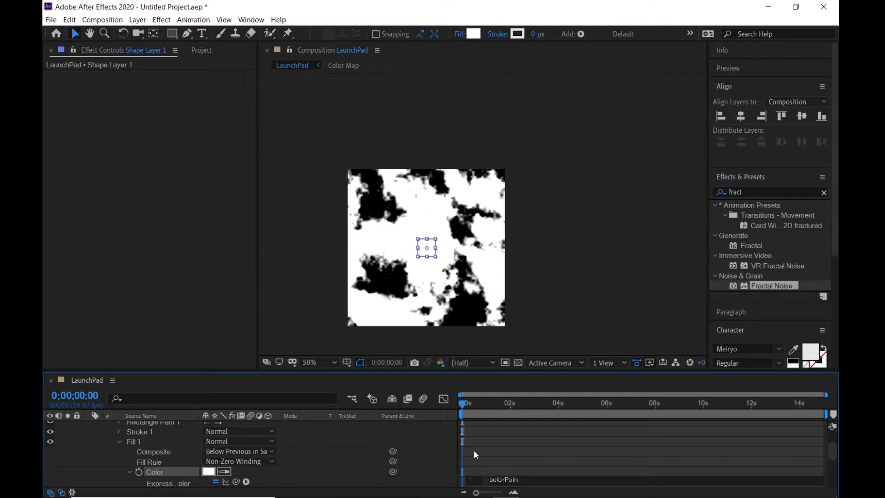
pyautogui.write('t=transform.position')
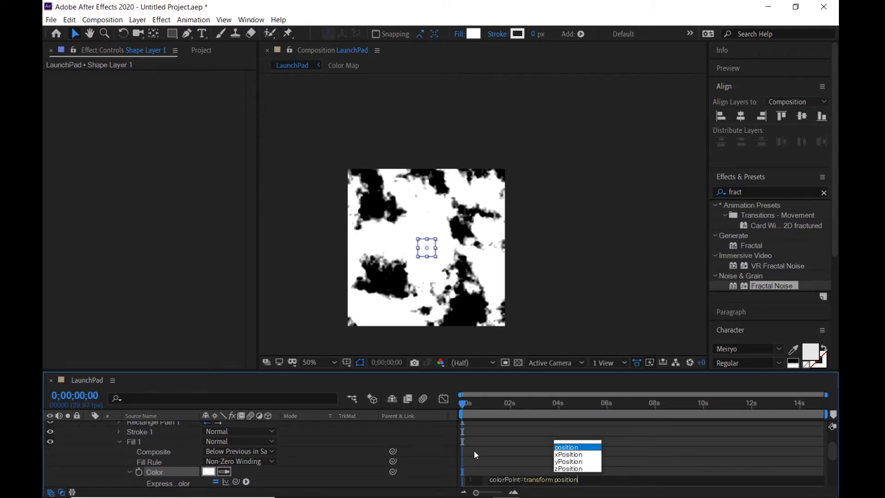
pyautogui.press('Return')
pyautogui.press('Return')
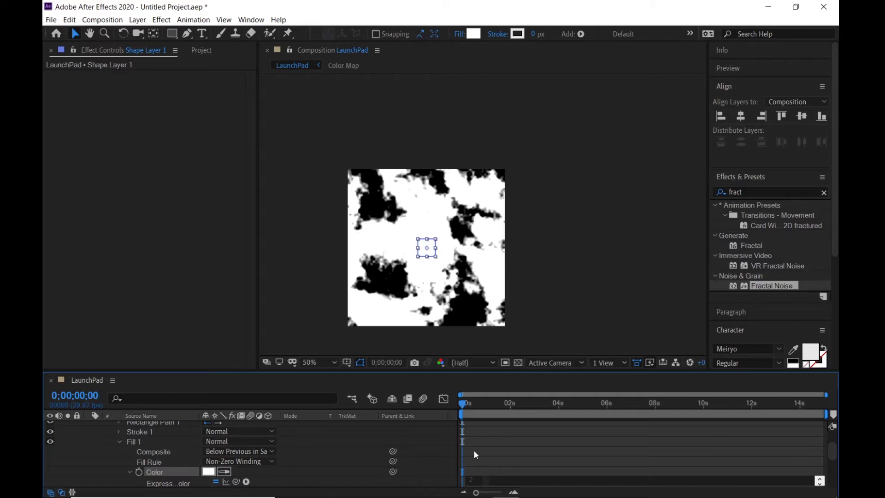
pyautogui.scroll(-2, 478, 429)
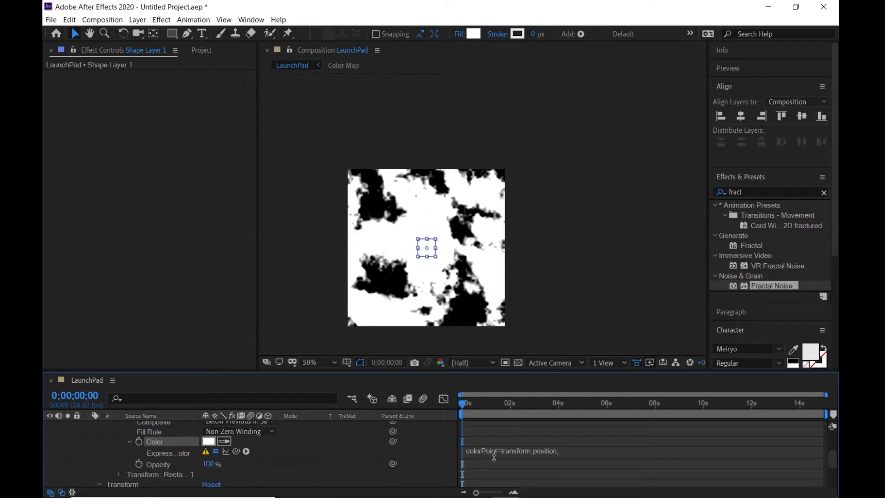
pyautogui.click(593, 451)
pyautogui.press('BackSpace')
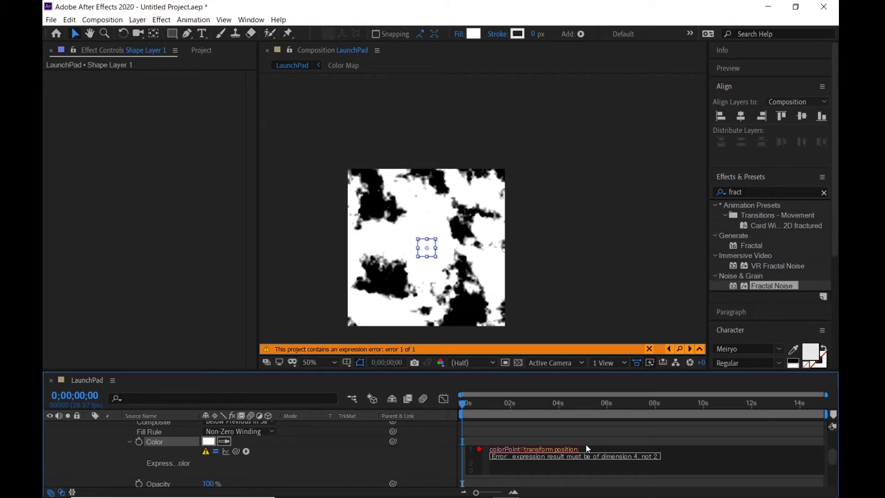
# Finish with color=thisComp.layer("Color Map").sampleImage(colorPoint,[40,40]) and scrub to preview the colour.
pyautogui.write('color')
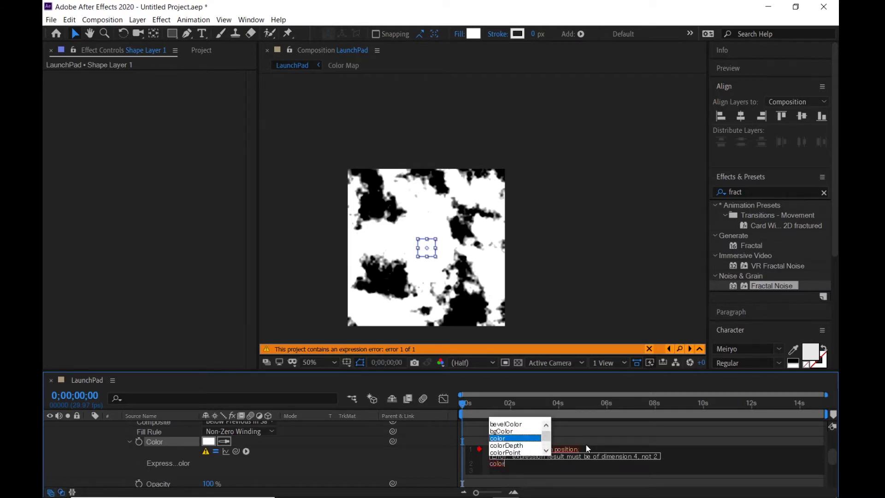
pyautogui.write('=')
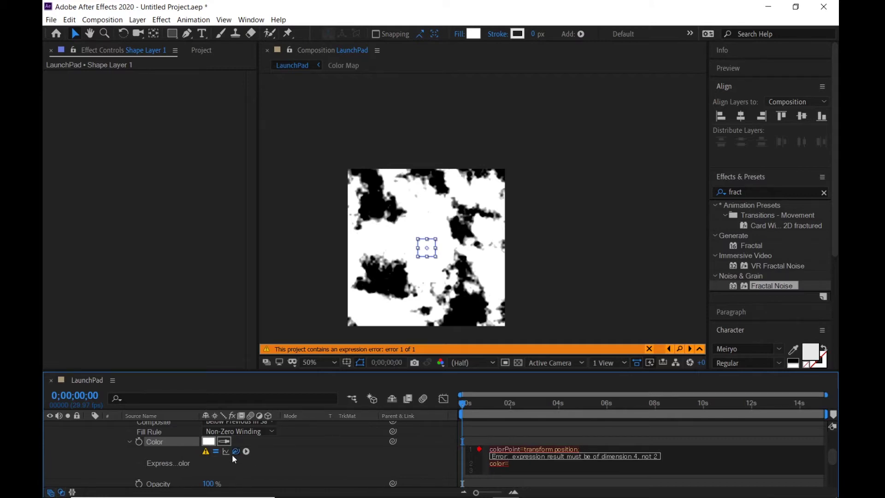
pyautogui.moveTo(221, 485); pyautogui.dragTo(162, 488)
pyautogui.click(585, 435)
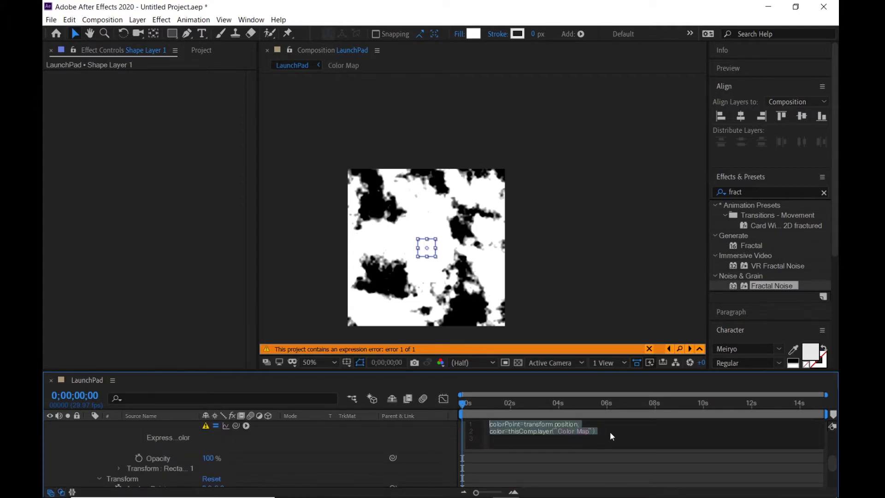
pyautogui.write('.sampleImage(color')
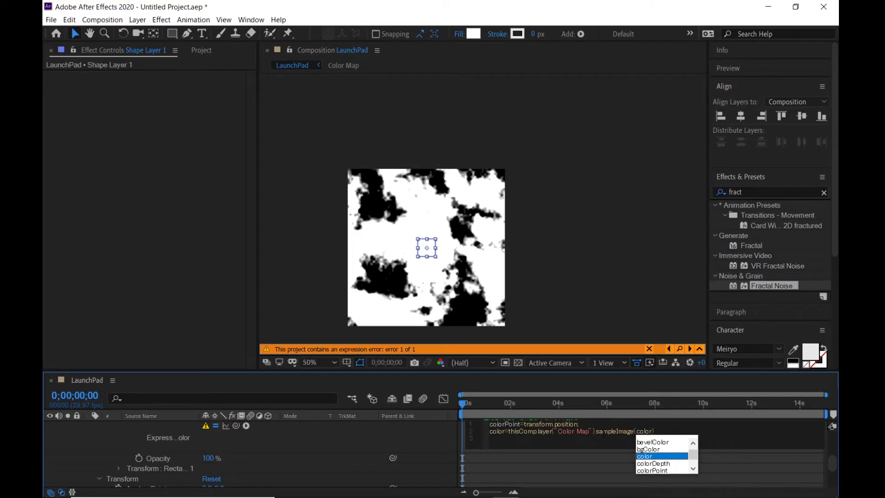
pyautogui.press('Down')
pyautogui.press('Down')
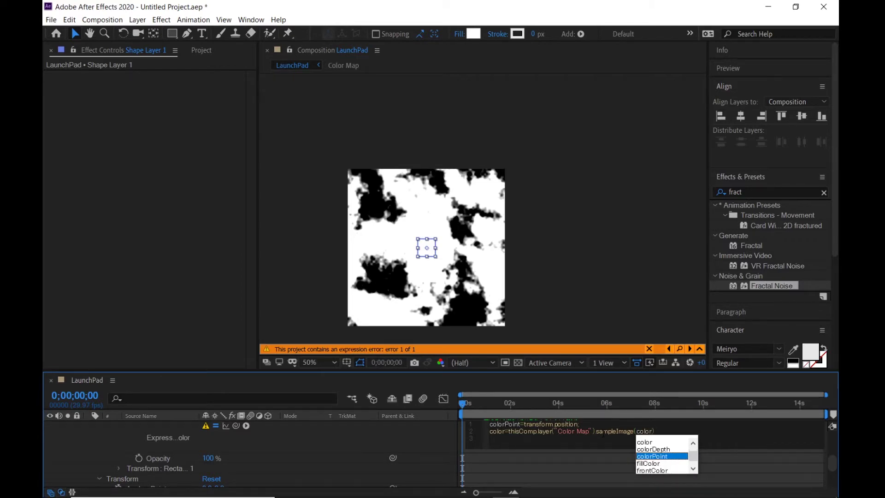
pyautogui.press('Return')
pyautogui.write(')')
pyautogui.write(',[')
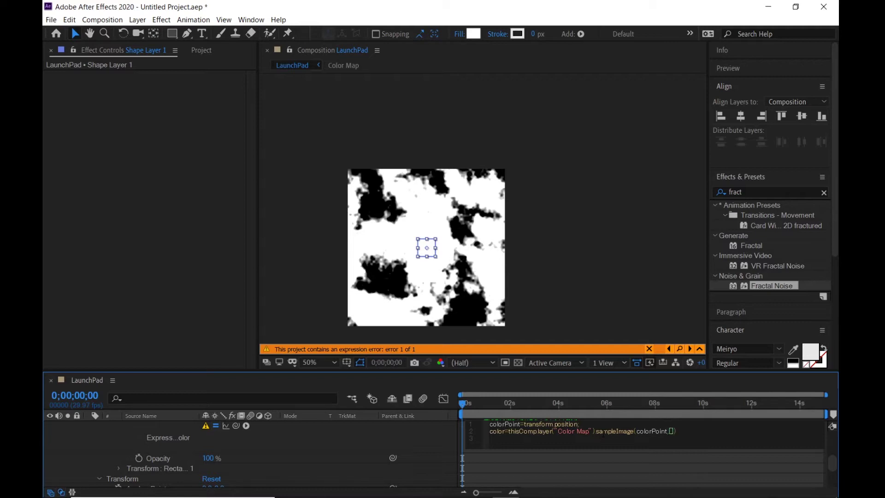
pyautogui.write('40,40')
pyautogui.click(598, 461)
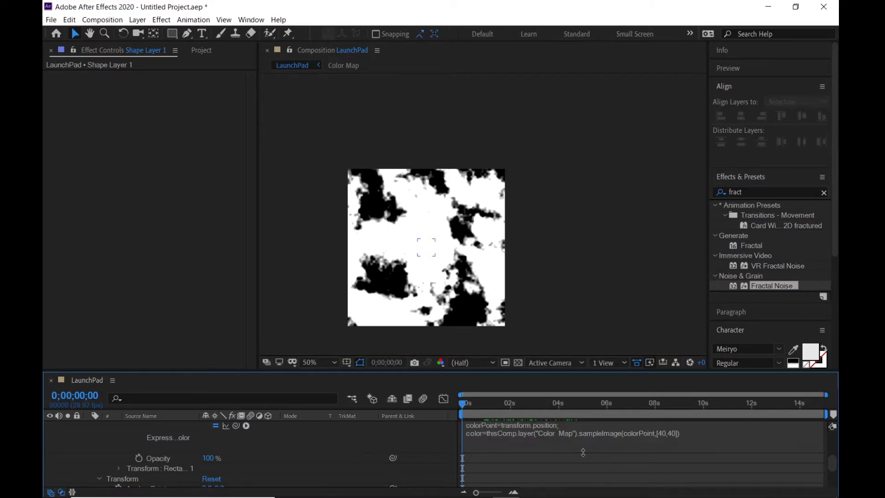
pyautogui.moveTo(562, 406); pyautogui.dragTo(503, 426)
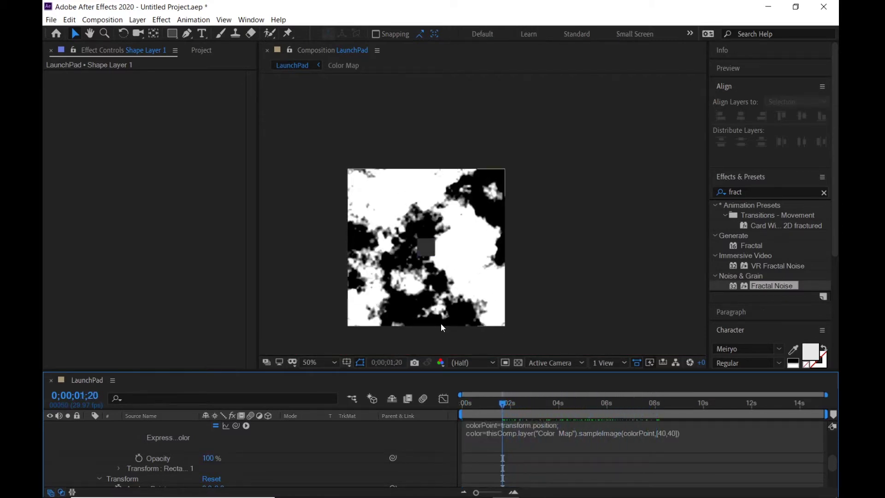
# Collapse Shape Layer 1 and drag the square to the LaunchPad comp's top-left corner.
pyautogui.scroll(6, 156, 446)
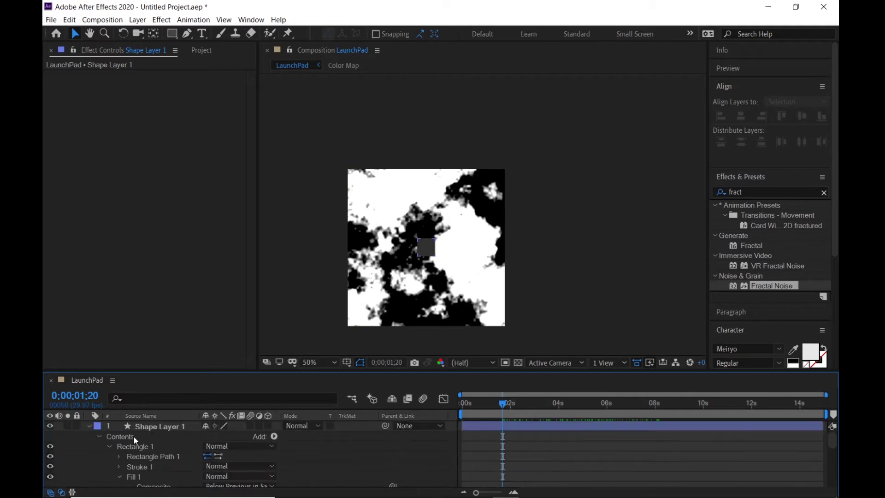
pyautogui.click(91, 427)
pyautogui.click(138, 426)
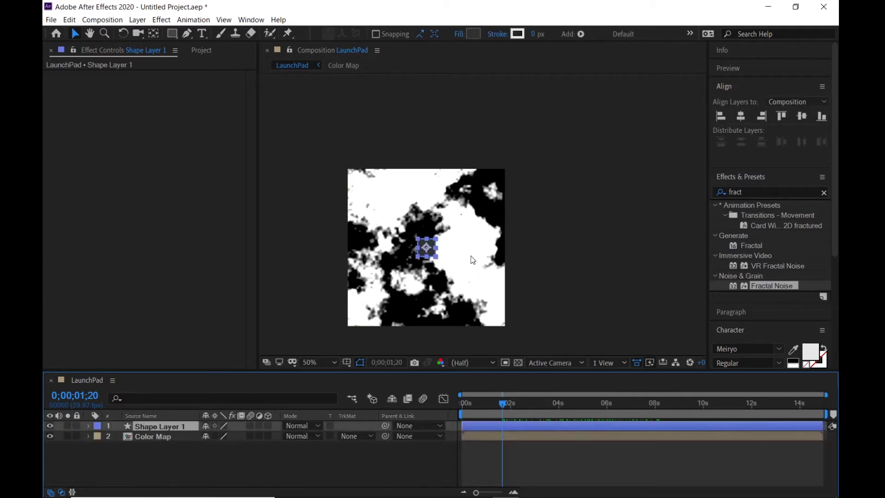
pyautogui.moveTo(427, 253); pyautogui.dragTo(359, 182)
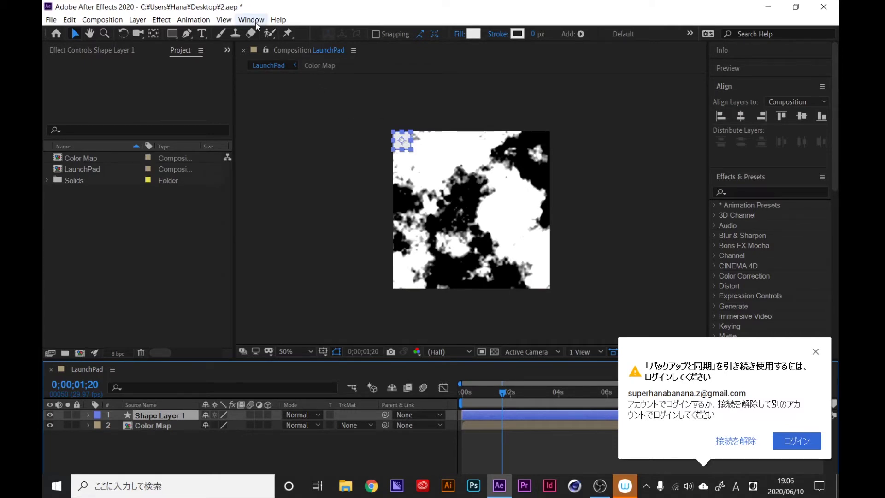
# Launch the Utility_Box_v1.6 script panel and open its Clones tool.
pyautogui.click(251, 20)
pyautogui.click(295, 451)
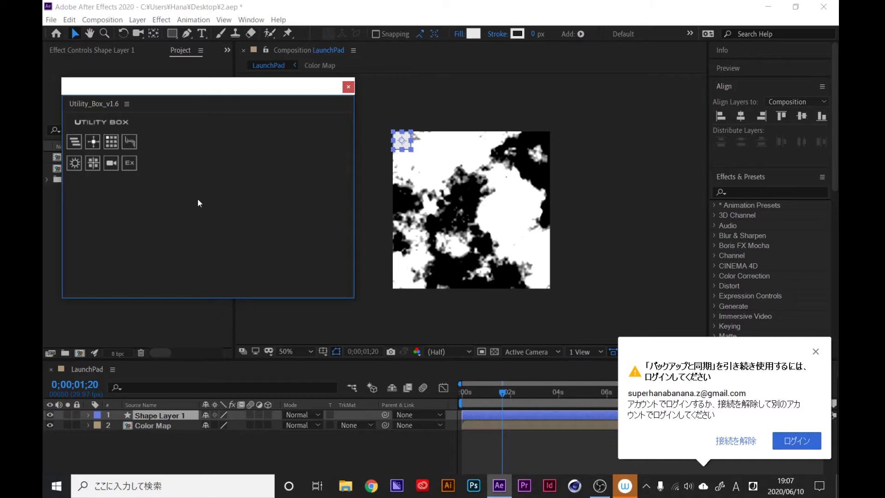
pyautogui.click(112, 146)
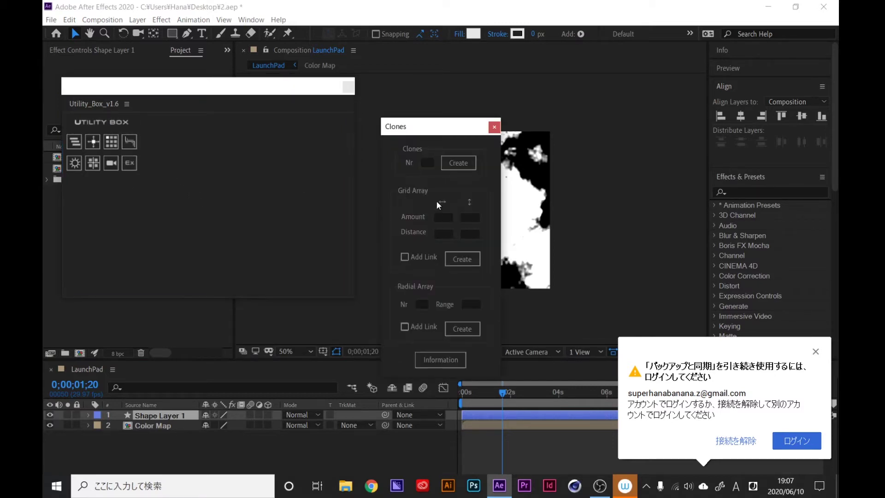
# Create an 8×8 clone grid with 84 px horizontal and vertical spacing, then close the dialog.
pyautogui.click(443, 218)
pyautogui.write('8')
pyautogui.press('Tab')
pyautogui.write('8')
pyautogui.click(439, 234)
pyautogui.write('84')
pyautogui.click(467, 233)
pyautogui.write('84')
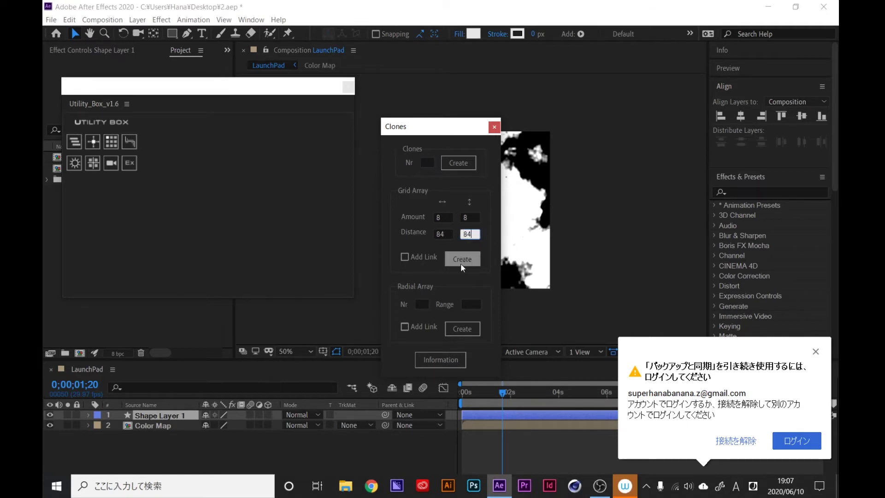
pyautogui.click(162, 414)
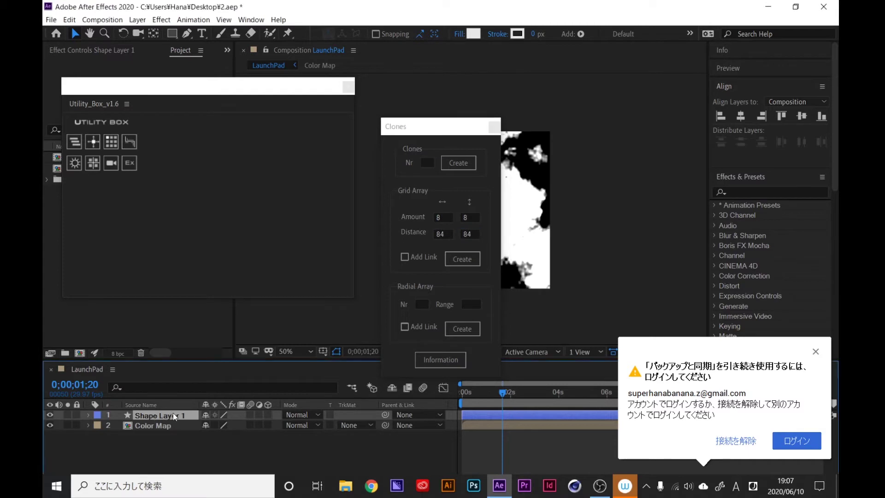
pyautogui.click(453, 260)
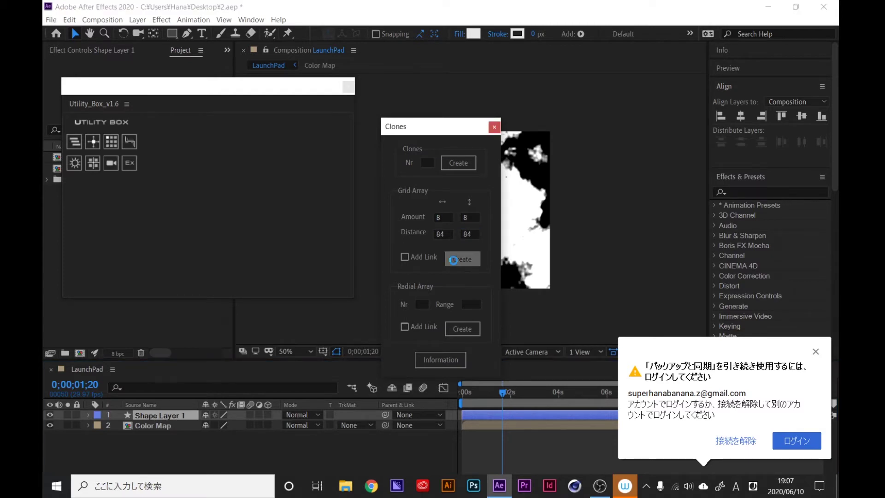
pyautogui.click(493, 126)
# Select all square layers except Color Map and move them below it, leaving Color Map selected.
pyautogui.click(353, 89)
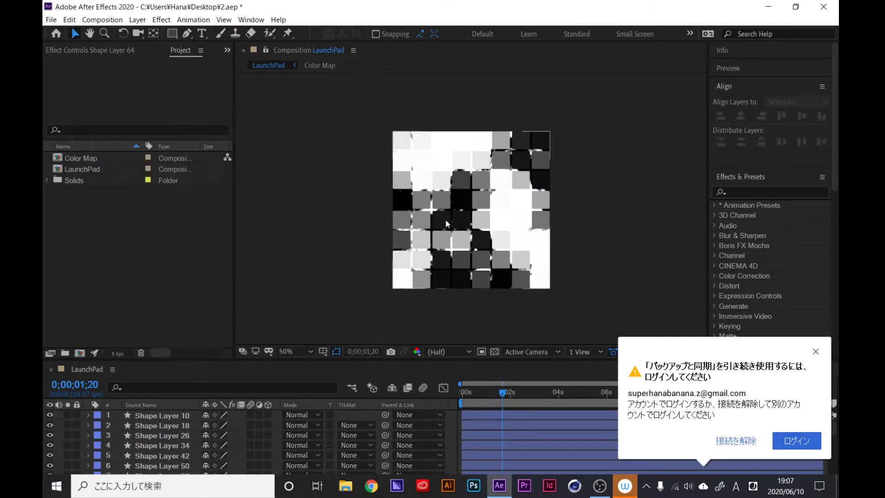
pyautogui.click(241, 422)
pyautogui.hotkey('ctrl', 'a')
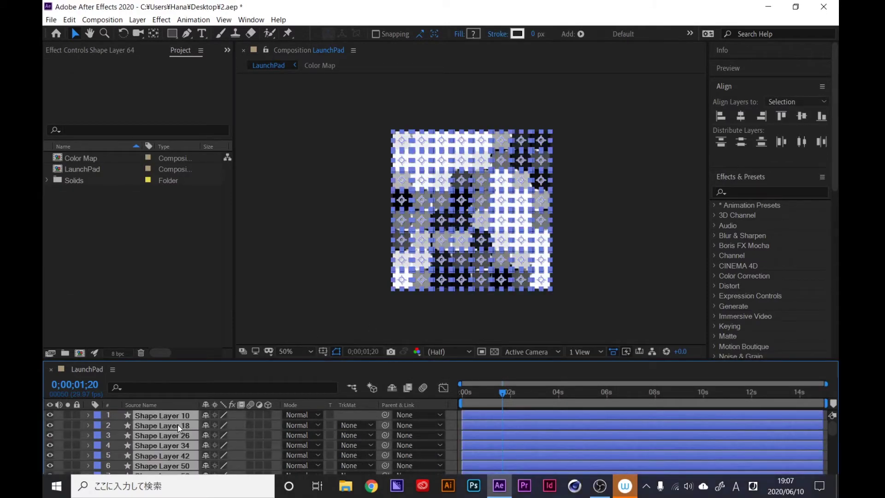
pyautogui.hotkey('ctrl', '\\')
pyautogui.scroll(-15, 156, 447)
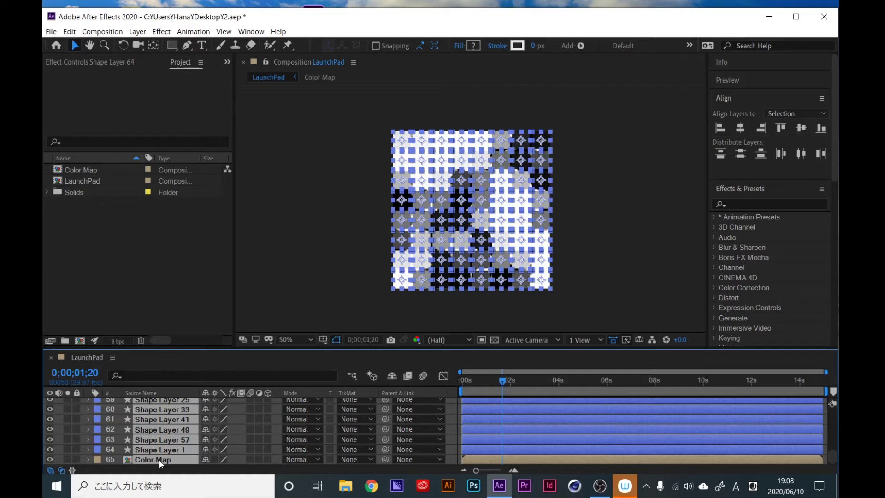
pyautogui.keyDown('ctrl'); pyautogui.click(159, 459); pyautogui.keyUp('ctrl')
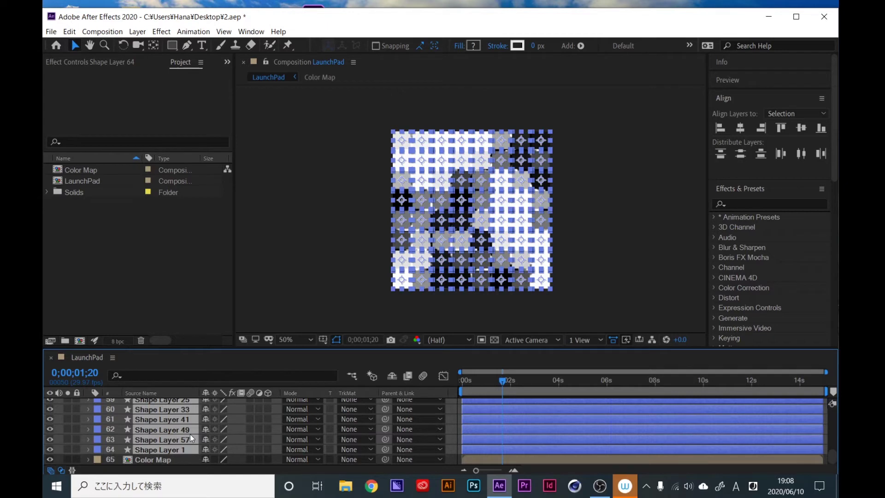
pyautogui.moveTo(191, 437); pyautogui.dragTo(162, 464)
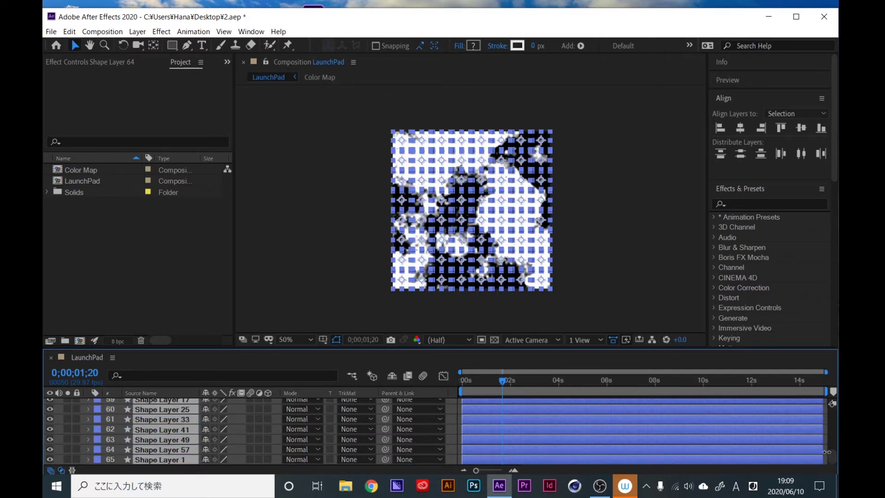
pyautogui.moveTo(827, 453); pyautogui.dragTo(835, 406)
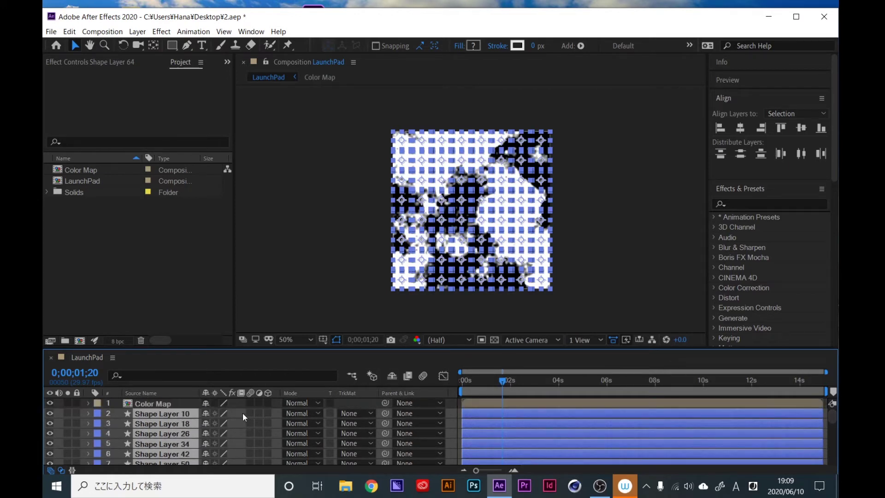
pyautogui.click(156, 405)
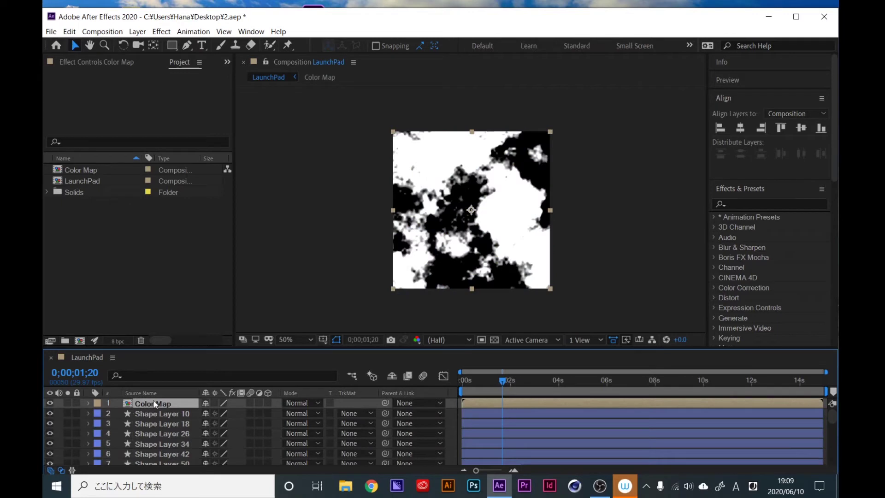
# Turn off Color Map's visibility in LaunchPad and lock the Composition viewer.
pyautogui.doubleClick(160, 403)
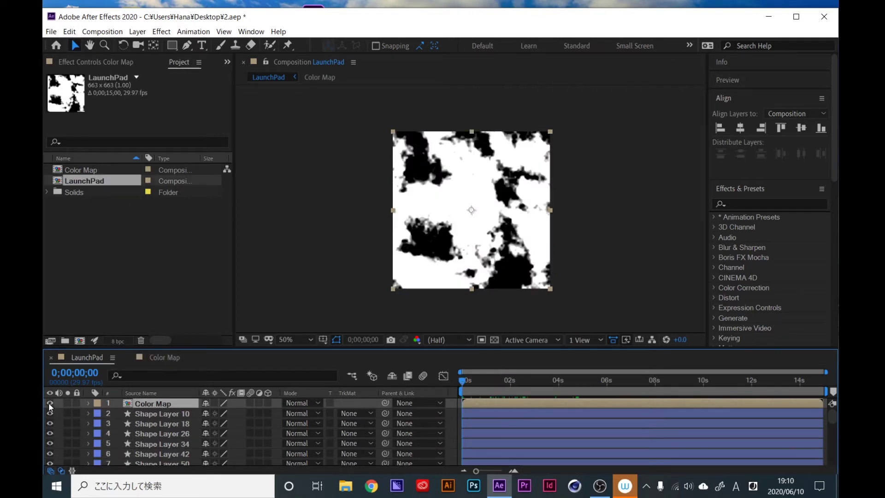
pyautogui.click(49, 402)
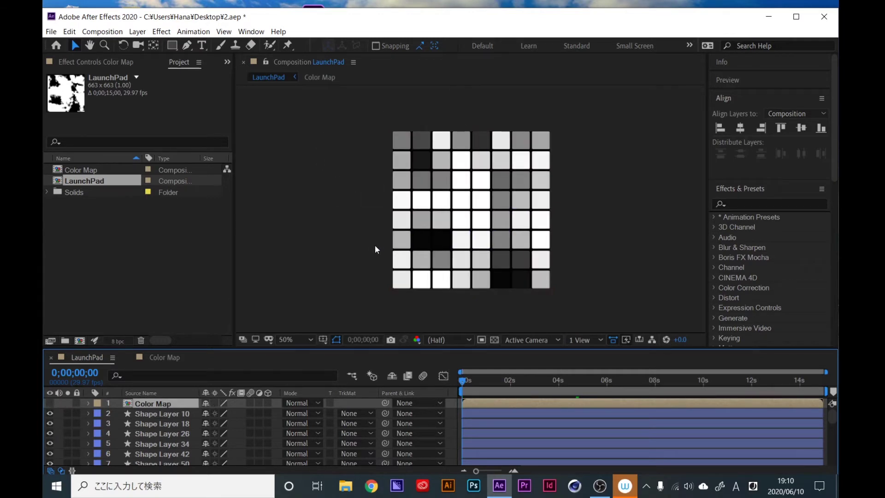
pyautogui.click(266, 63)
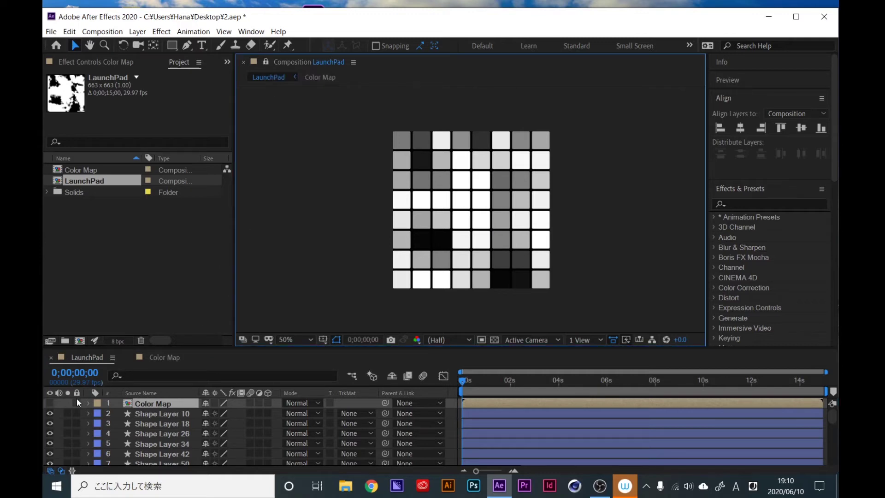
# Dock the Color Map comp in a viewer beside LaunchPad and select Black Solid 1.
pyautogui.doubleClick(153, 404)
pyautogui.moveTo(416, 61); pyautogui.dragTo(699, 215)
pyautogui.click(288, 419)
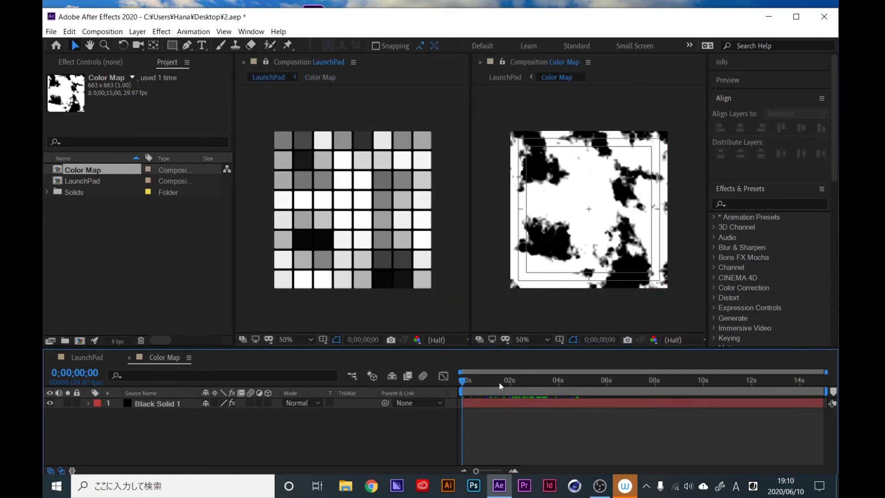
pyautogui.click(137, 405)
pyautogui.click(154, 404)
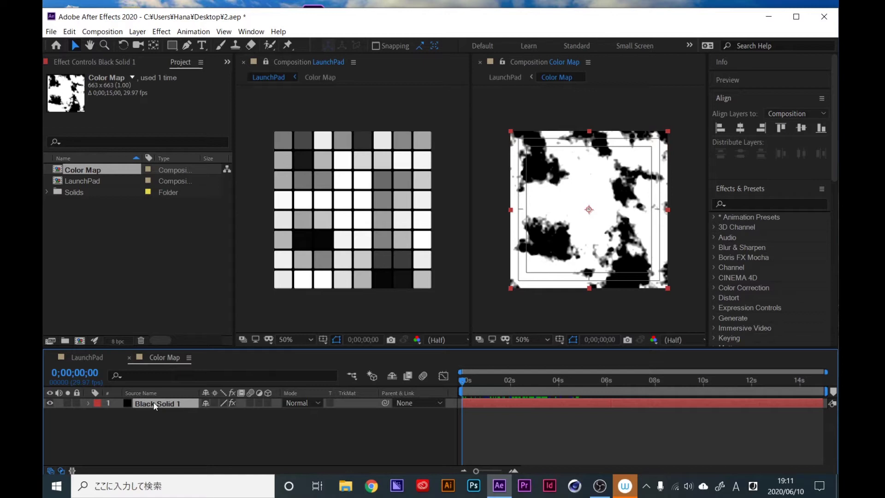
# Delete Black Solid 1, draw a small white square at Color Map's centre, and show its Scale.
pyautogui.press('Delete')
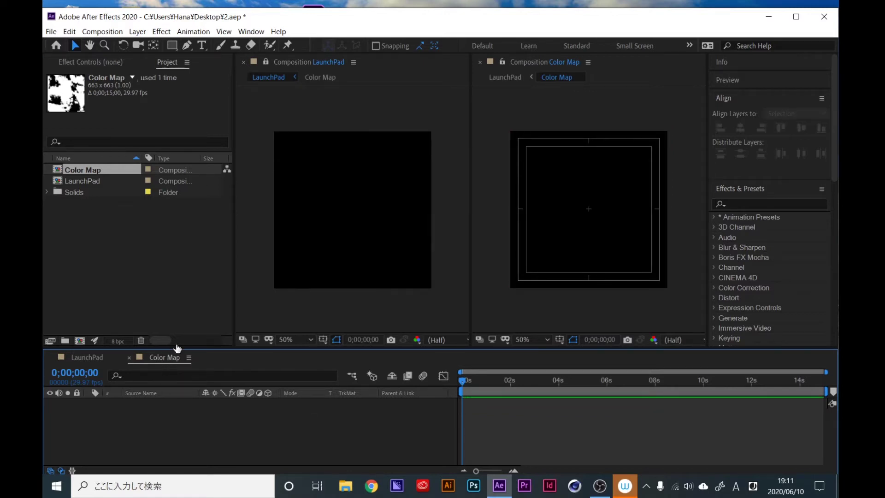
pyautogui.click(173, 45)
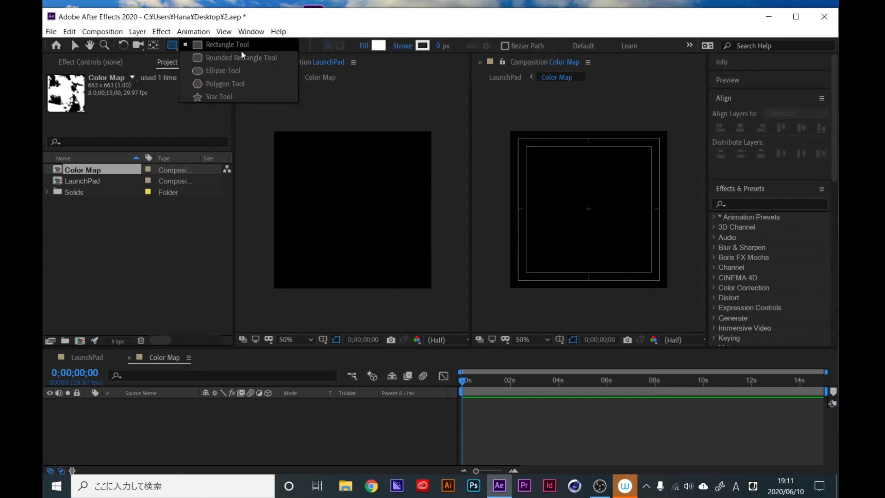
pyautogui.moveTo(589, 209)
pyautogui.mouseDown()
pyautogui.moveTo(617, 223)
pyautogui.moveTo(597, 220)
pyautogui.mouseUp()
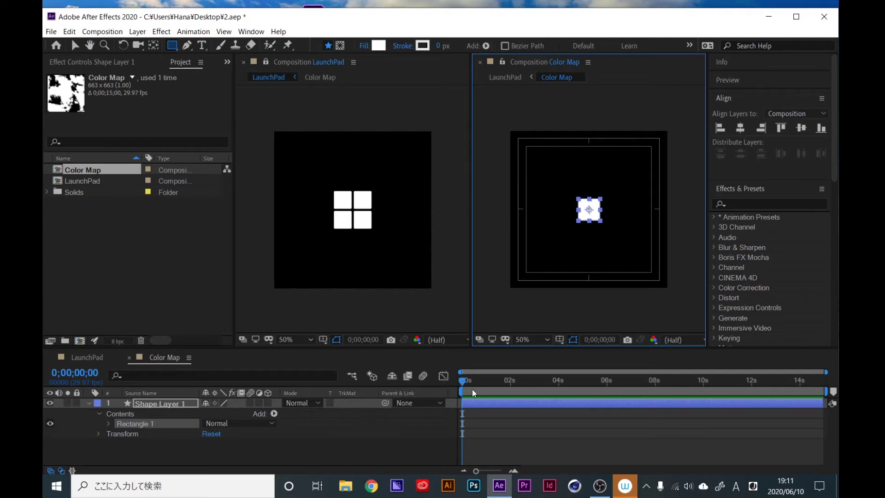
pyautogui.click(173, 400)
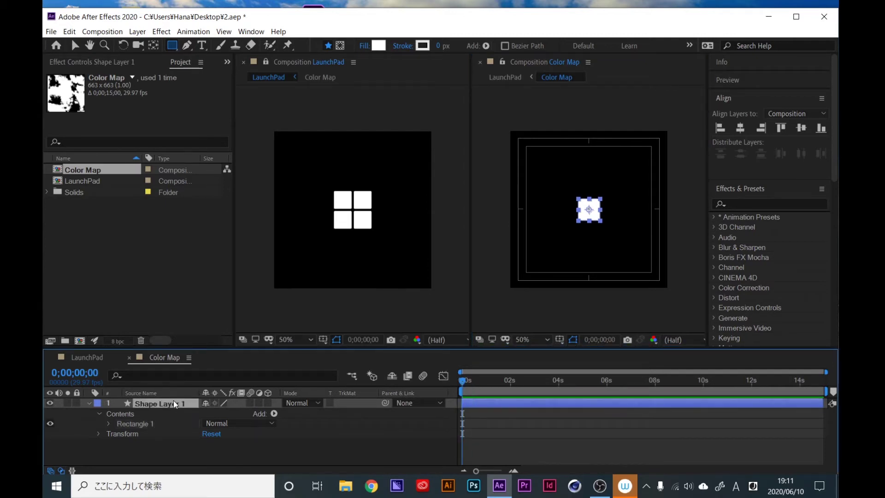
pyautogui.press('s')
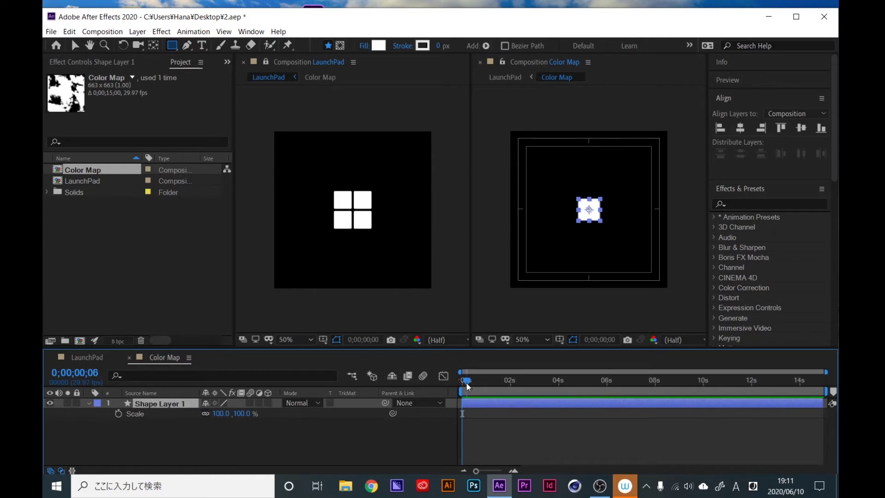
# Keyframe the square's Scale from 100% at 0s to 730% around frame 20.
pyautogui.click(118, 415)
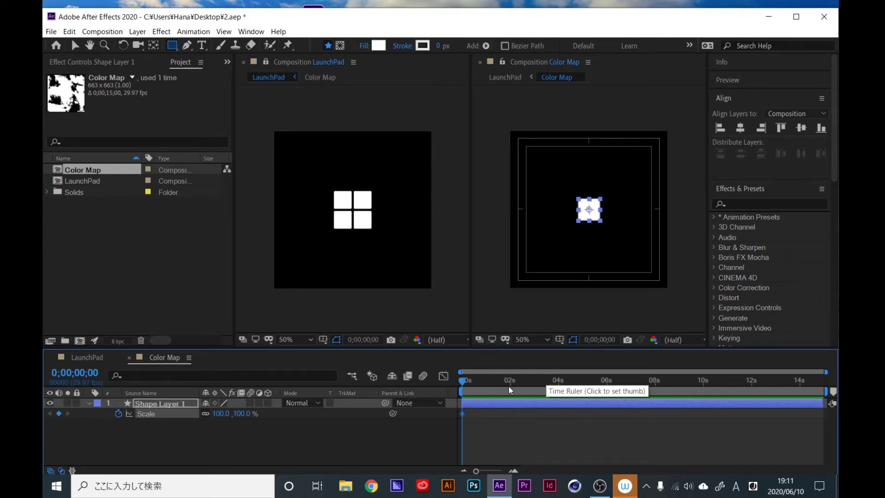
pyautogui.moveTo(484, 388); pyautogui.dragTo(478, 390)
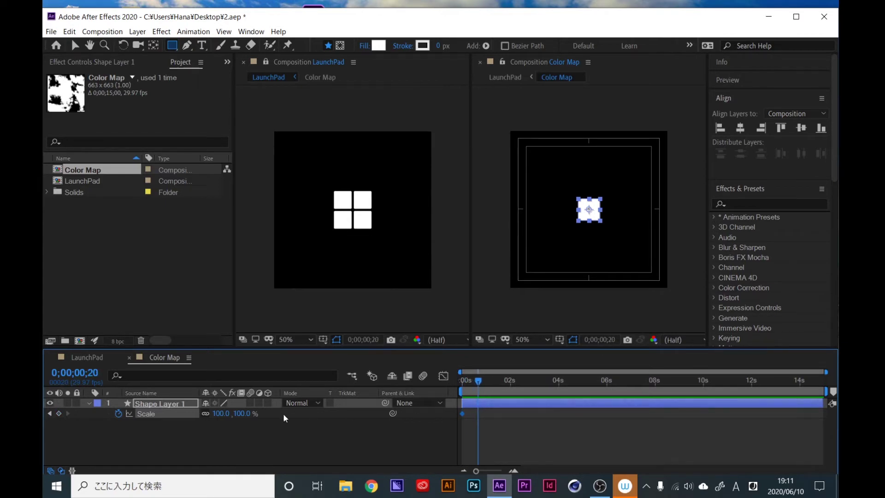
pyautogui.moveTo(221, 414); pyautogui.dragTo(598, 416)
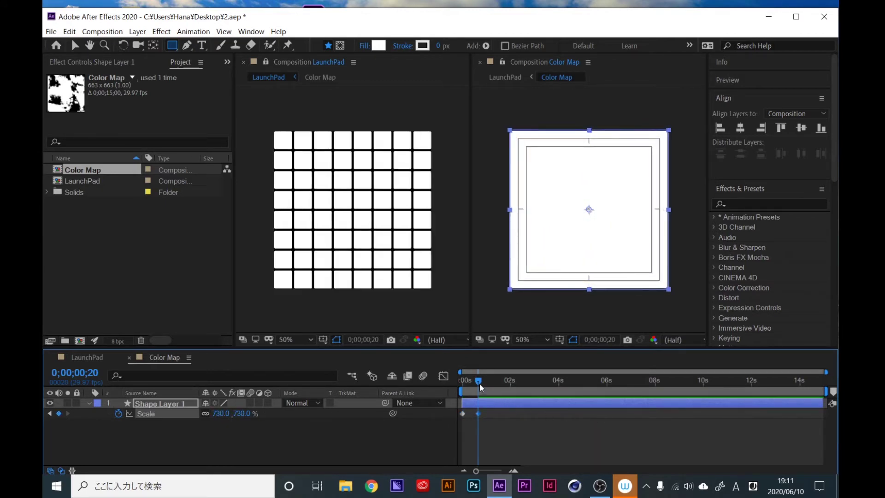
# Return to the first frame, preview the scale animation, and reselect the square layer.
pyautogui.moveTo(479, 383); pyautogui.dragTo(447, 383)
pyautogui.press('v')
pyautogui.press('q')
pyautogui.press("'")
pyautogui.press('space')
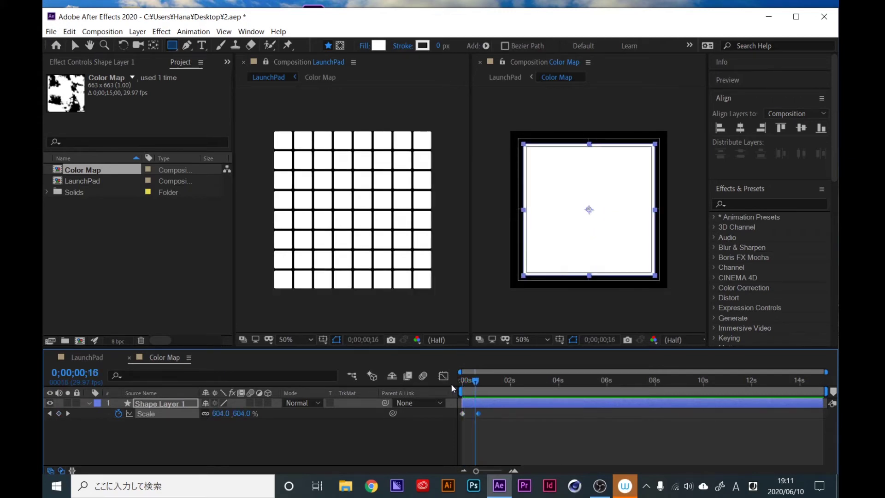
pyautogui.click(413, 440)
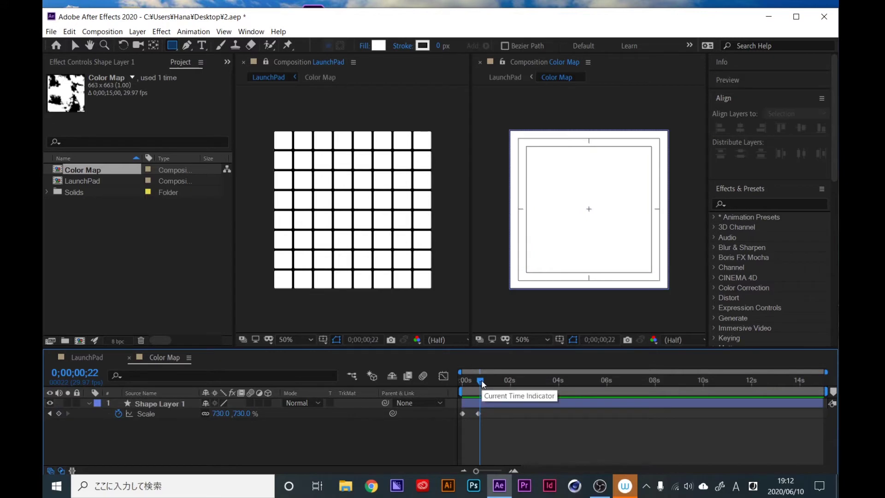
pyautogui.click(483, 404)
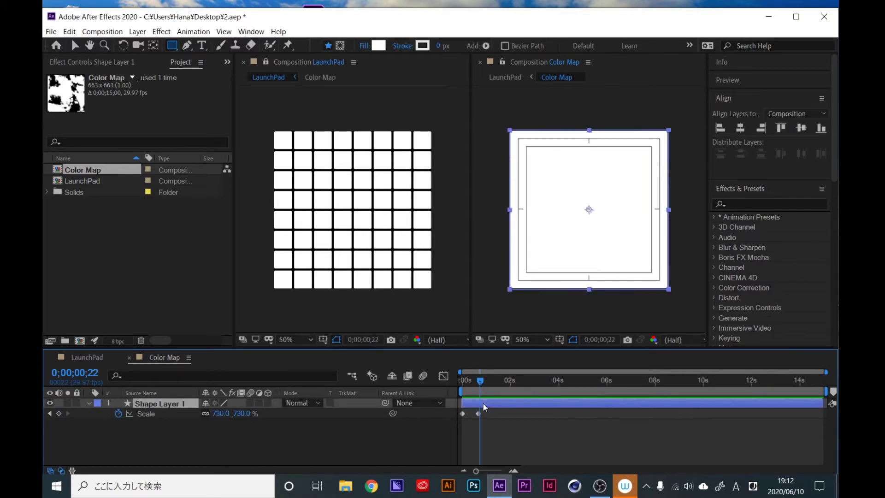
# End the square's layer at frame 22 and draw a 97 px white vertical stroke through the comp.
pyautogui.hotkey('alt', ']')
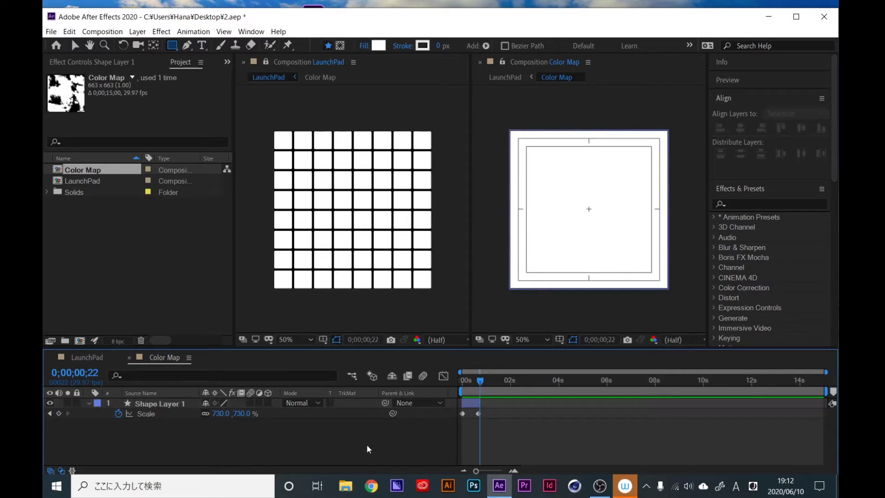
pyautogui.click(187, 45)
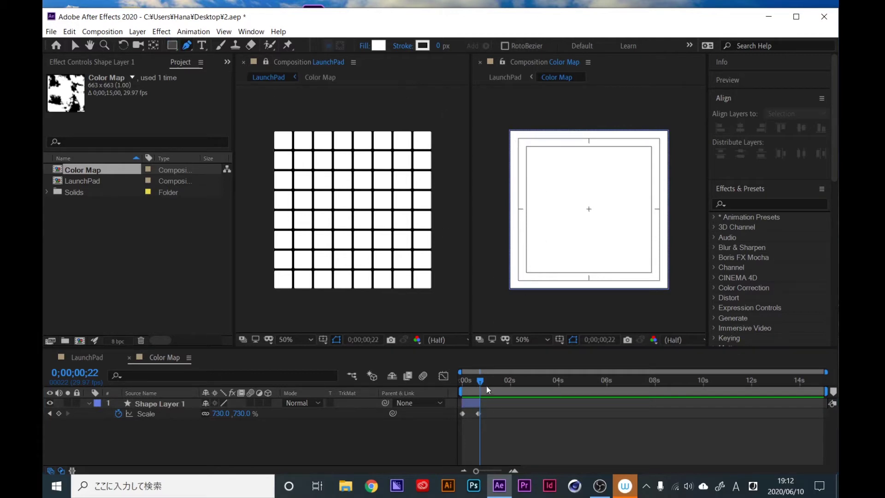
pyautogui.press('pagedown')
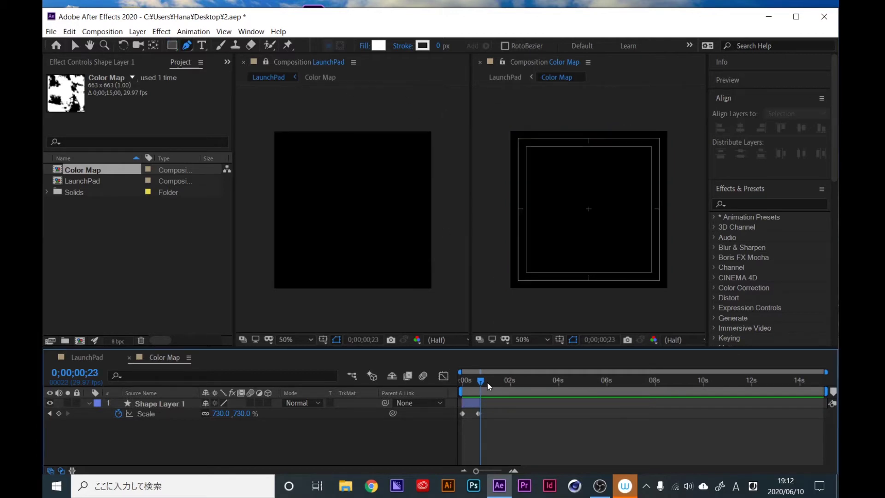
pyautogui.click(588, 117)
pyautogui.click(589, 302)
pyautogui.moveTo(438, 46); pyautogui.dragTo(495, 46)
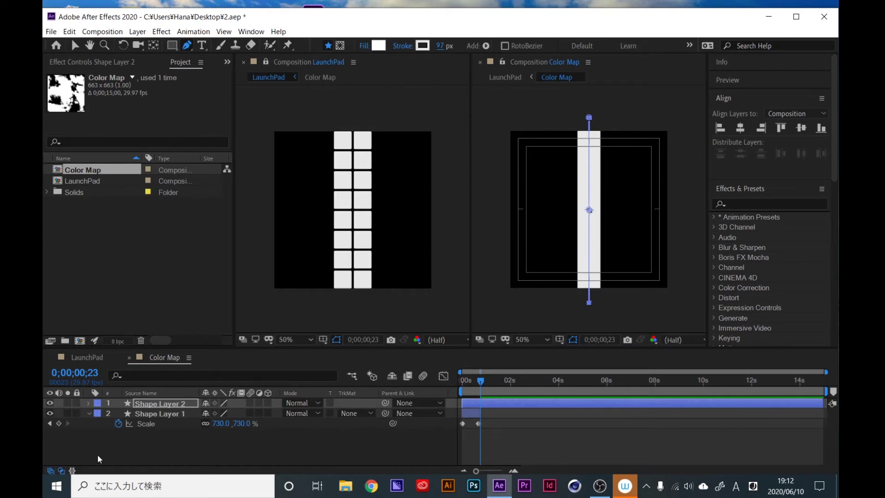
# Add Trim Paths to the new vertical stroke layer.
pyautogui.click(88, 404)
pyautogui.click(274, 413)
pyautogui.click(286, 347)
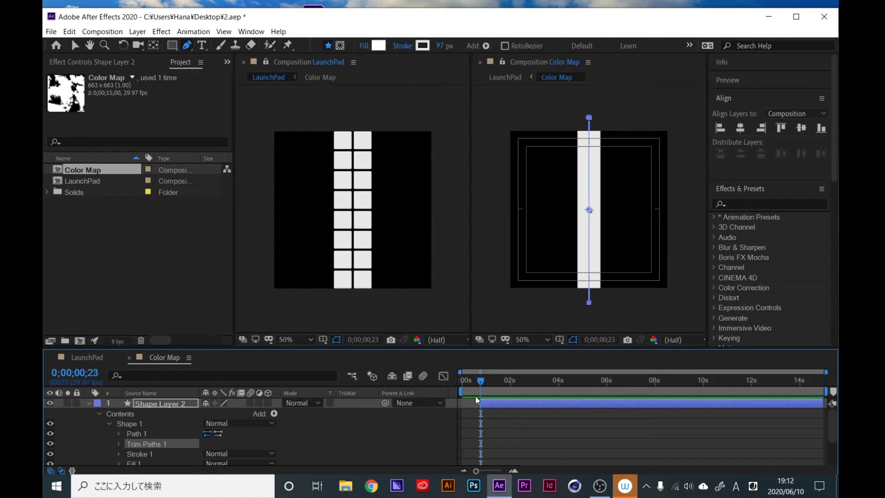
# Set Trim Paths Start to 100% and keyframe End from 100% to 0% at 0;00;01;10.
pyautogui.click(119, 443)
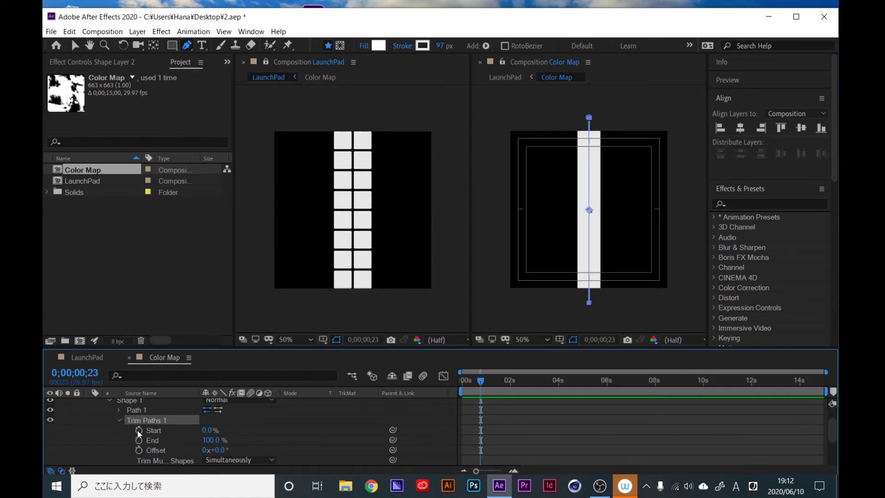
pyautogui.moveTo(207, 432); pyautogui.dragTo(275, 428)
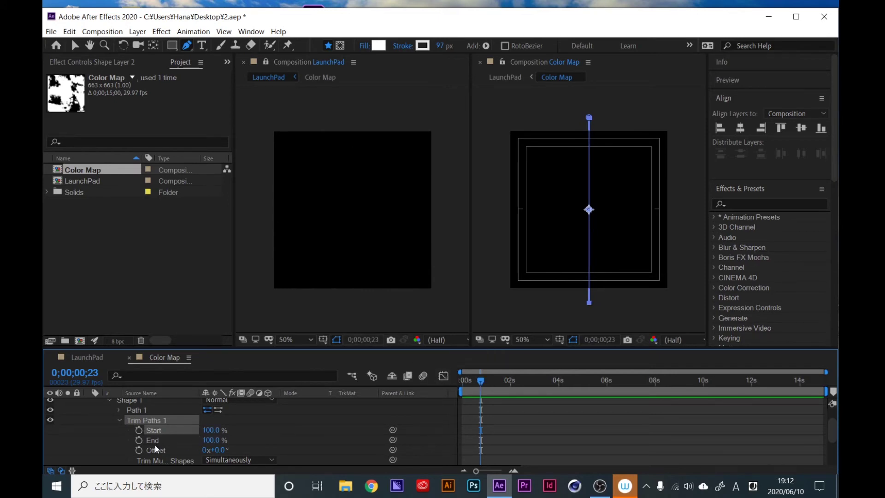
pyautogui.click(139, 440)
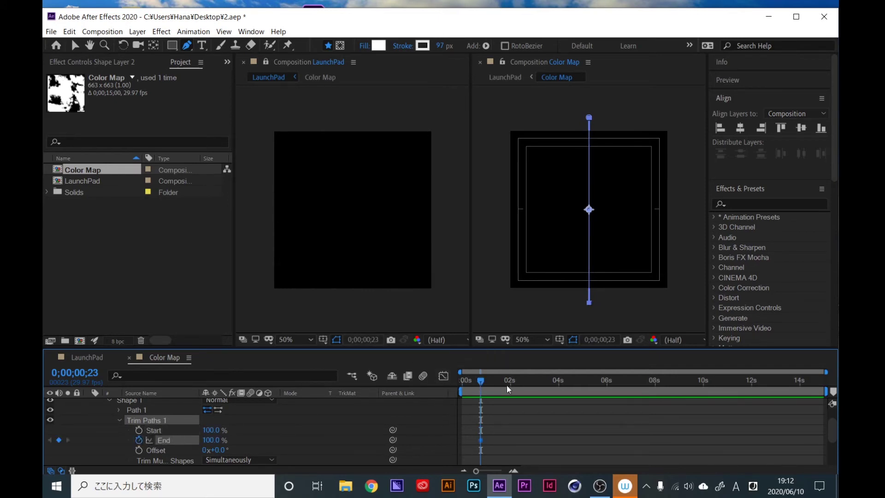
pyautogui.moveTo(507, 384); pyautogui.dragTo(494, 388)
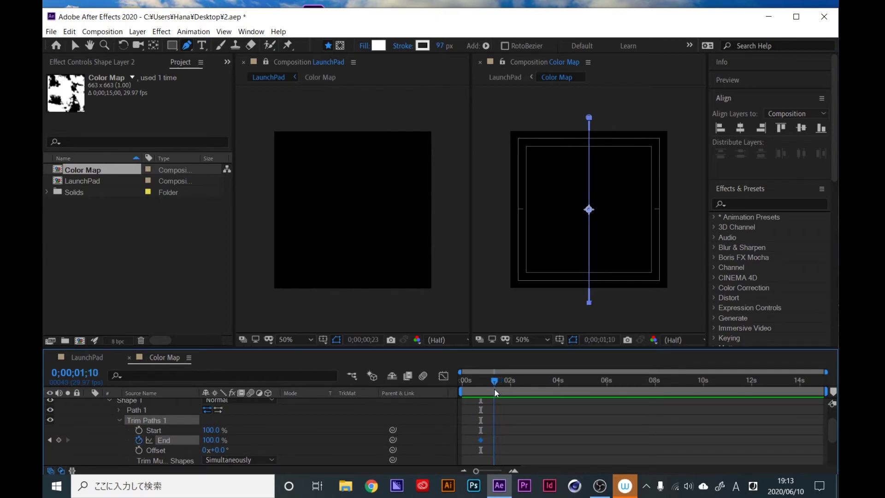
pyautogui.click(215, 440)
pyautogui.write('0')
pyautogui.press('Return')
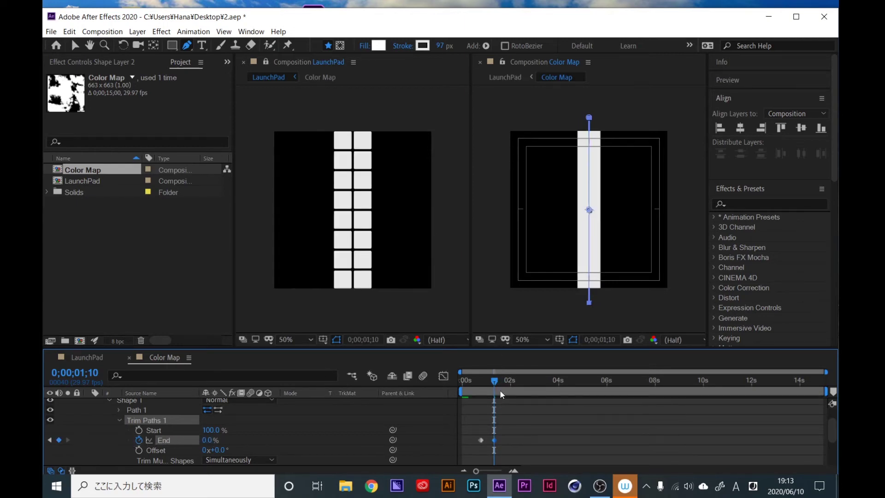
# Preview the column wipe from its start and check its final frames.
pyautogui.moveTo(499, 388); pyautogui.dragTo(480, 392)
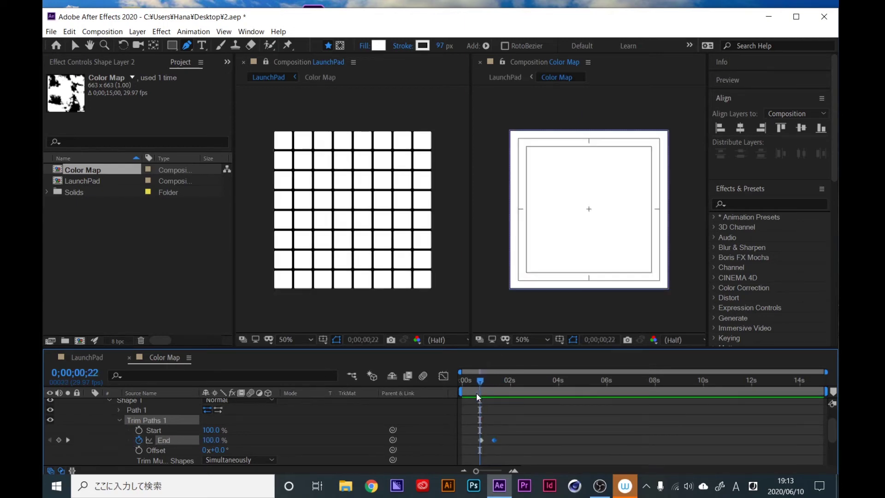
pyautogui.press('space')
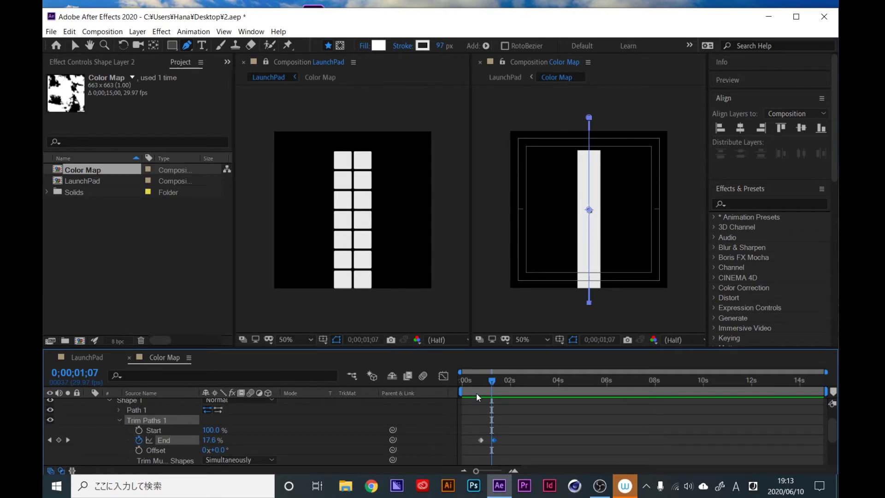
pyautogui.moveTo(496, 381); pyautogui.dragTo(493, 383)
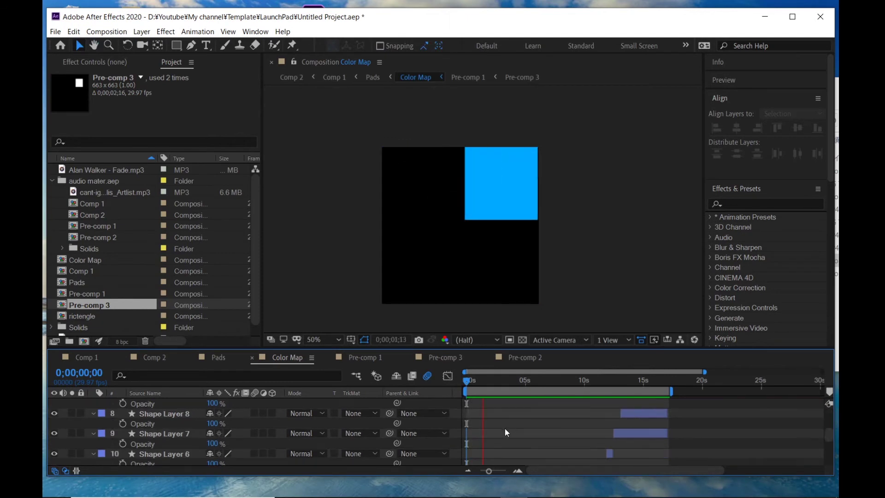
pyautogui.scroll(-3, 505, 427)
pyautogui.scroll(-2, 507, 429)
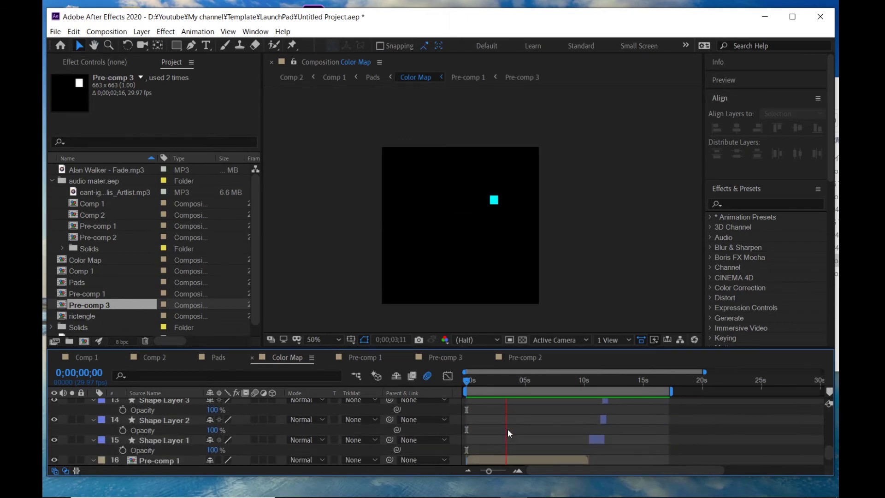
pyautogui.scroll(10, 508, 429)
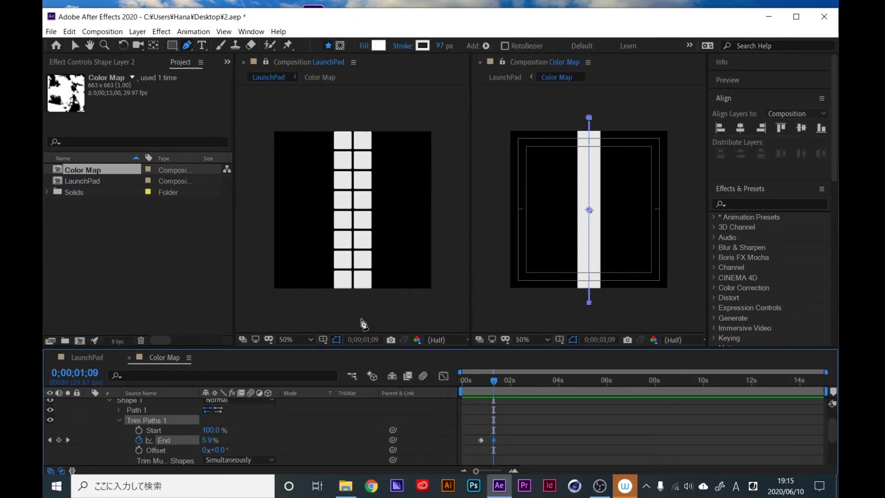
# Close the Color Map viewer and precompose all LaunchPad layers into a composition named Pads.
pyautogui.click(480, 62)
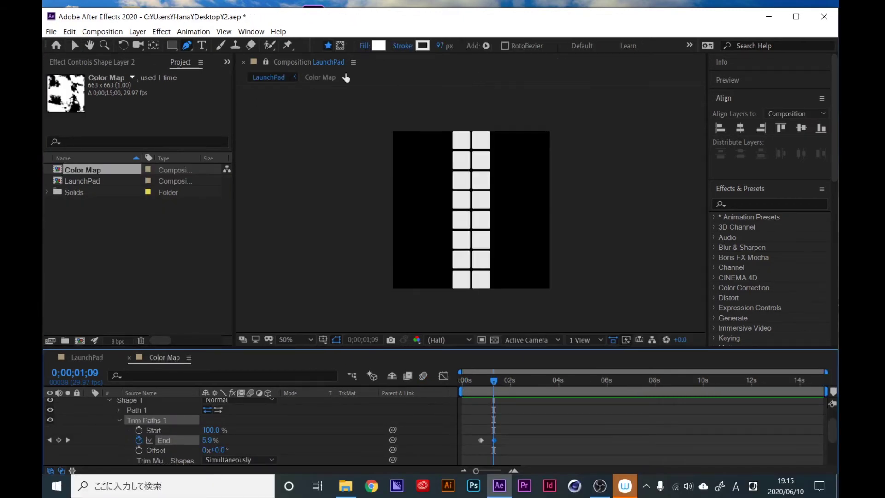
pyautogui.click(266, 62)
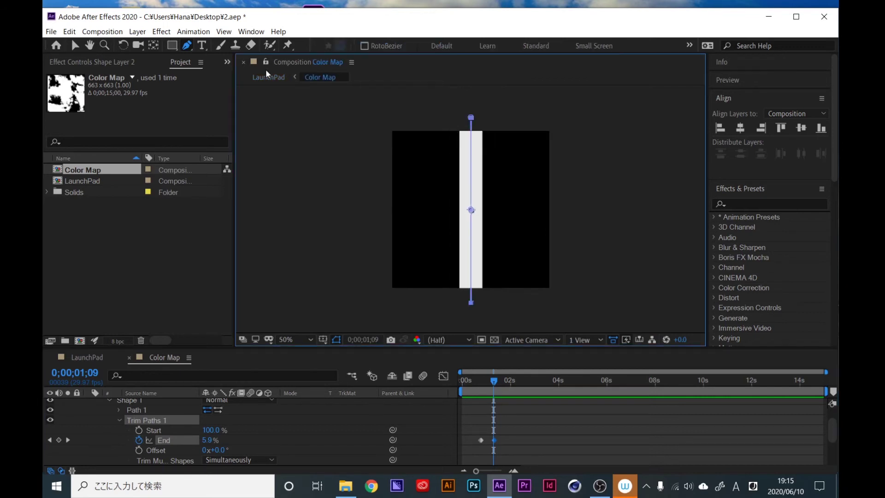
pyautogui.click(89, 357)
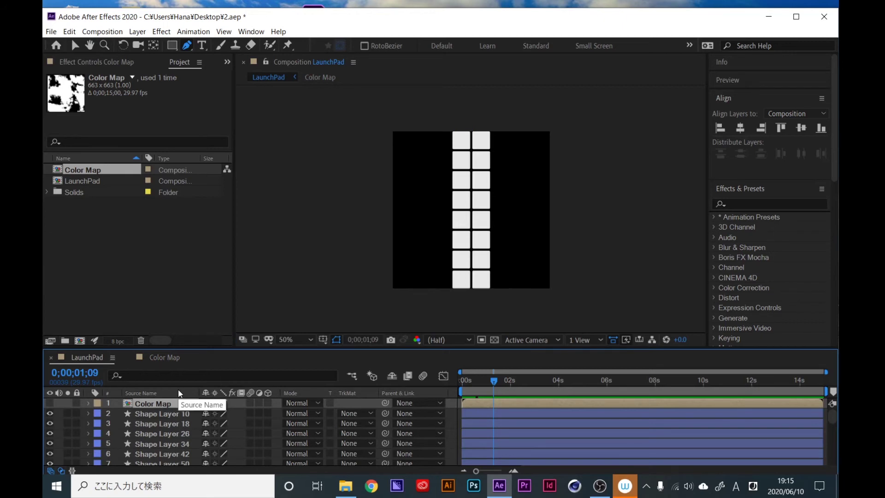
pyautogui.hotkey('ctrl', 'a')
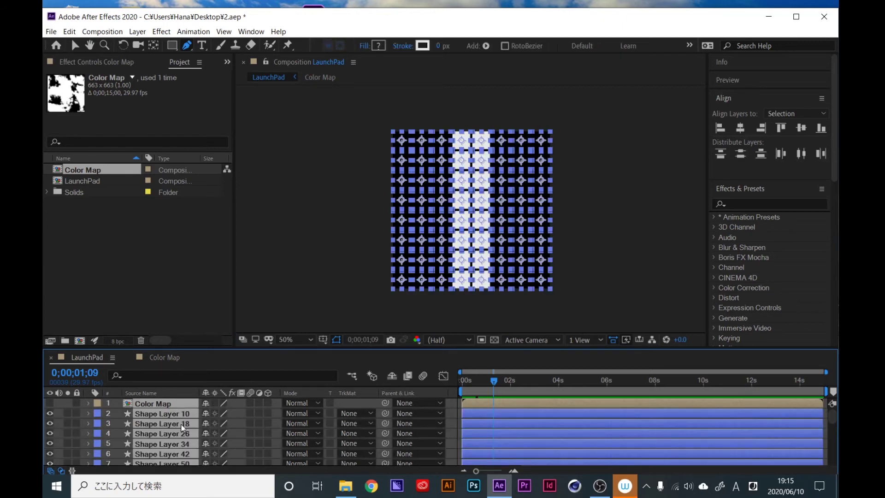
pyautogui.hotkey('ctrl', 'shift', 'c')
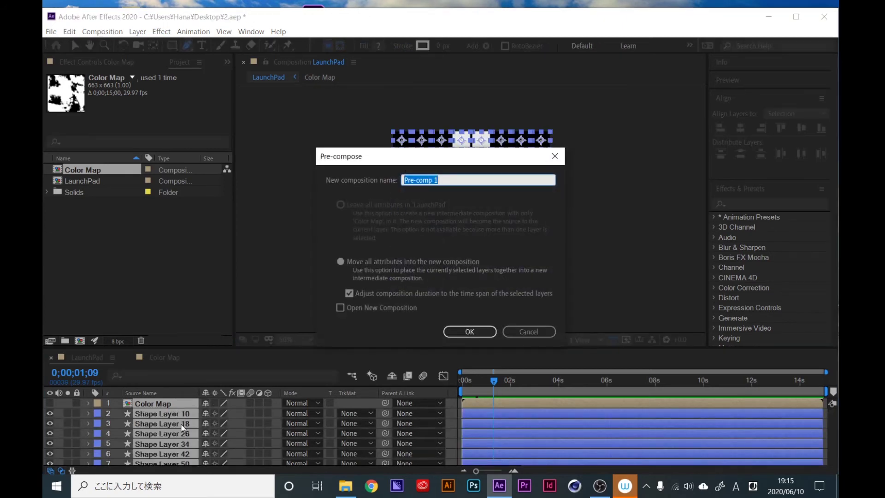
pyautogui.write('Pads')
pyautogui.click(463, 333)
pyautogui.click(475, 384)
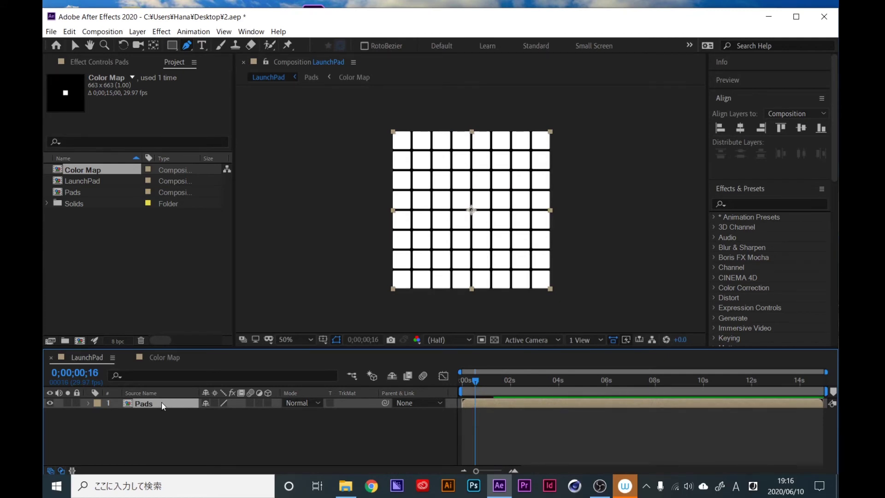
pyautogui.press('s')
pyautogui.click(218, 413)
pyautogui.write('95')
pyautogui.press('Return')
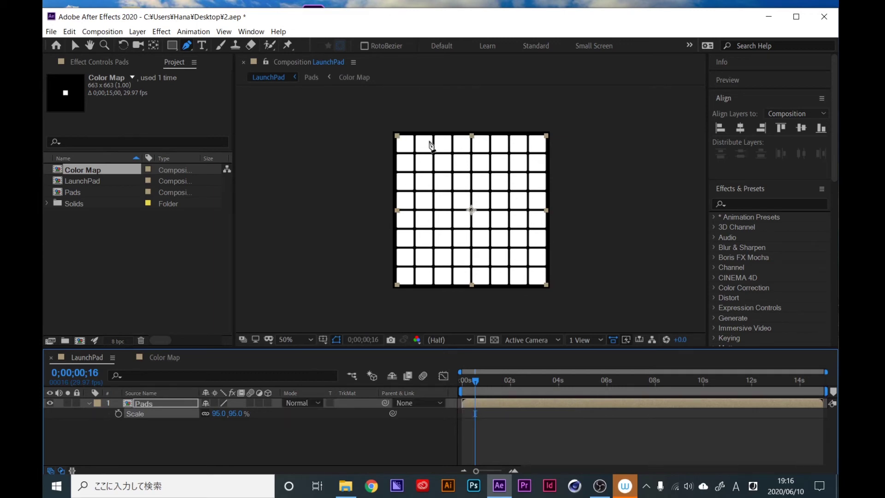
pyautogui.scroll(3, 417, 112)
pyautogui.scroll(-1, 451, 223)
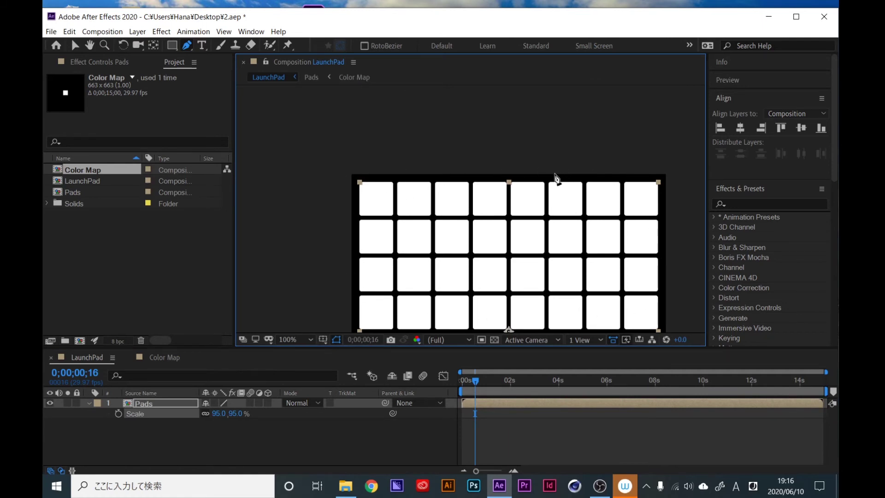
pyautogui.scroll(-4, 480, 256)
pyautogui.scroll(2, 444, 214)
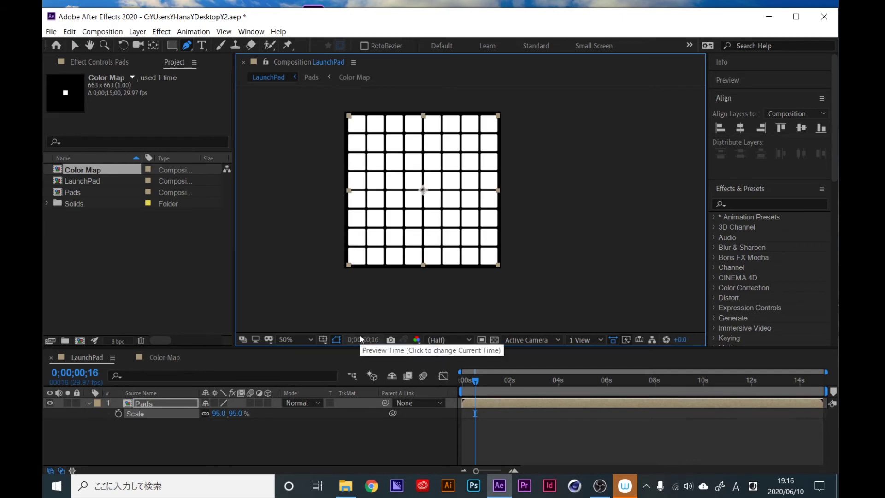
# Apply the Extract effect to the Pads layer.
pyautogui.click(742, 205)
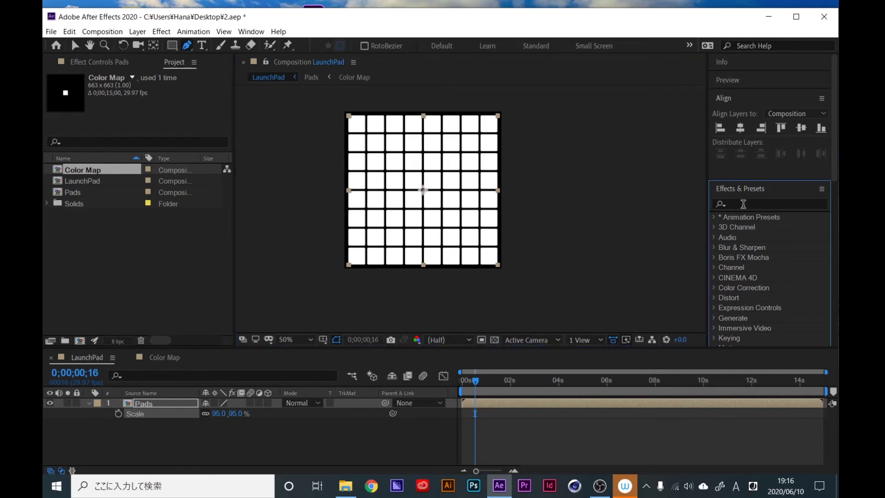
pyautogui.write('extra')
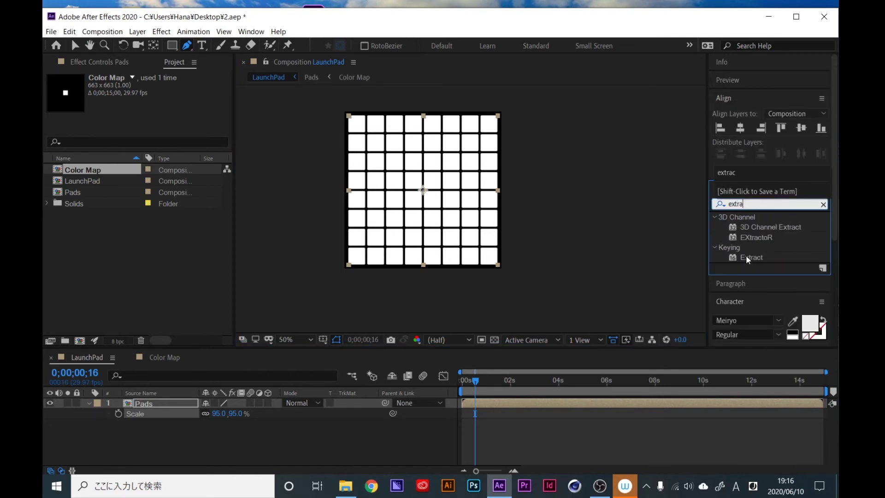
pyautogui.moveTo(746, 258); pyautogui.dragTo(153, 402)
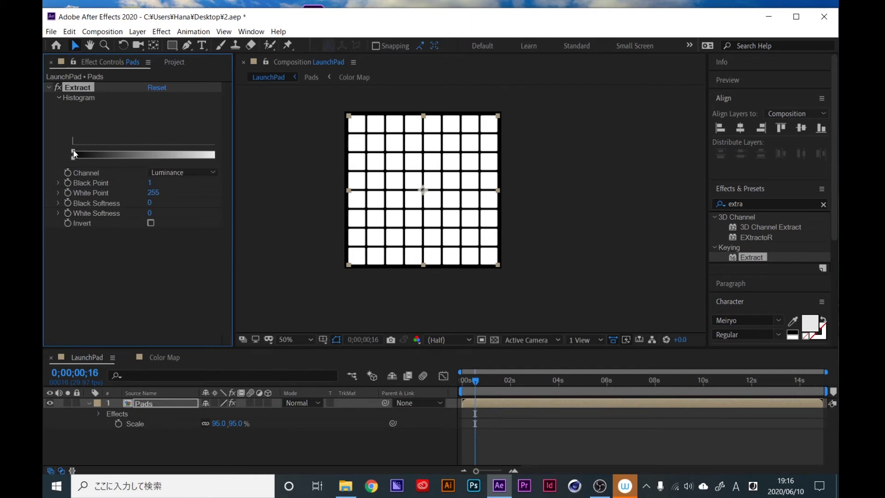
# Set Extract's Black Point to 4 over the transparency grid, then collapse the Pads layer.
pyautogui.moveTo(76, 150); pyautogui.dragTo(79, 151)
pyautogui.moveTo(475, 380); pyautogui.dragTo(486, 386)
pyautogui.click(495, 339)
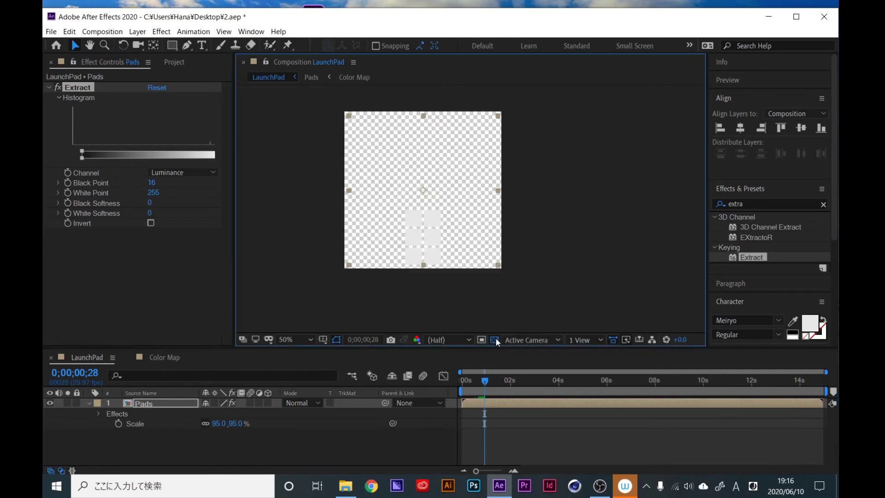
pyautogui.moveTo(486, 385); pyautogui.dragTo(486, 385)
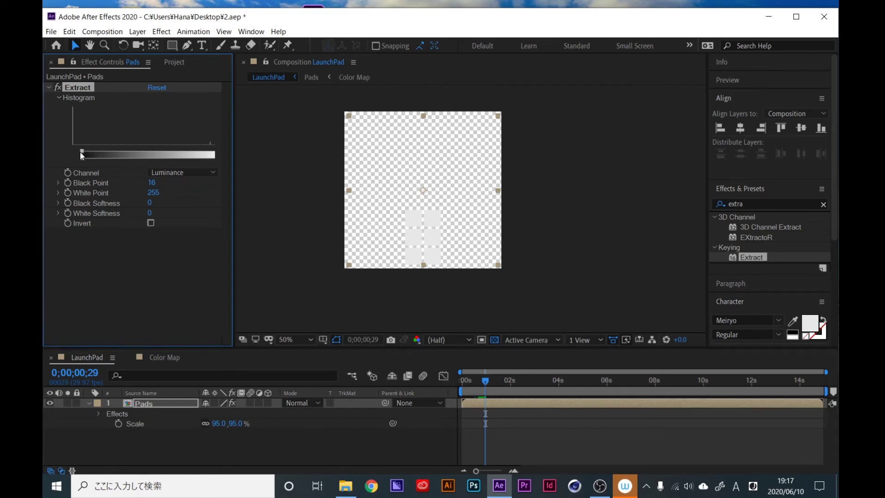
pyautogui.moveTo(80, 151); pyautogui.dragTo(65, 151)
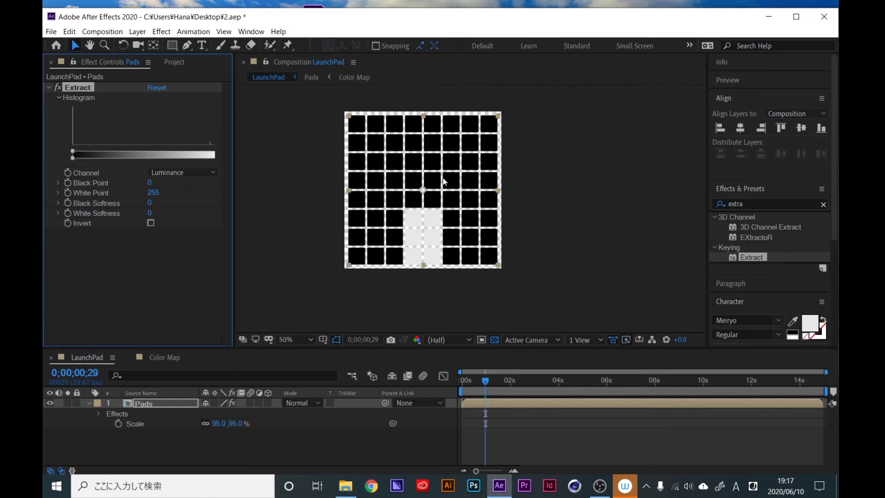
pyautogui.moveTo(73, 152); pyautogui.dragTo(76, 153)
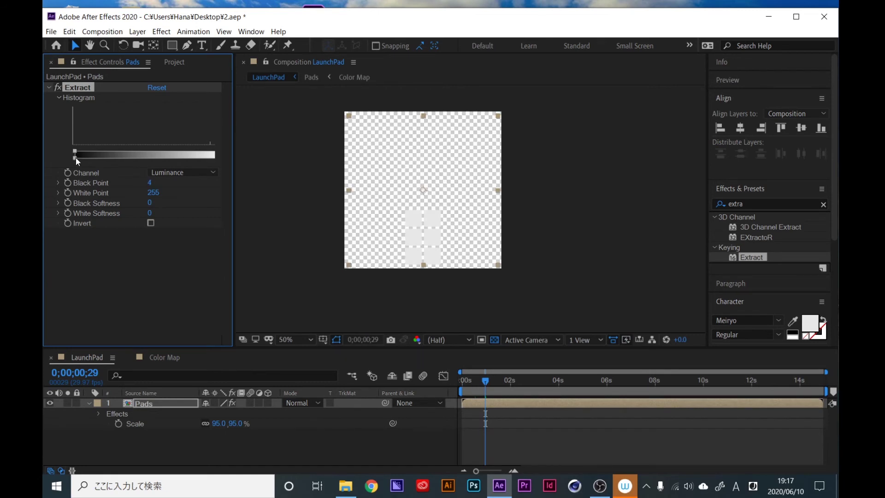
pyautogui.moveTo(502, 385); pyautogui.dragTo(490, 385)
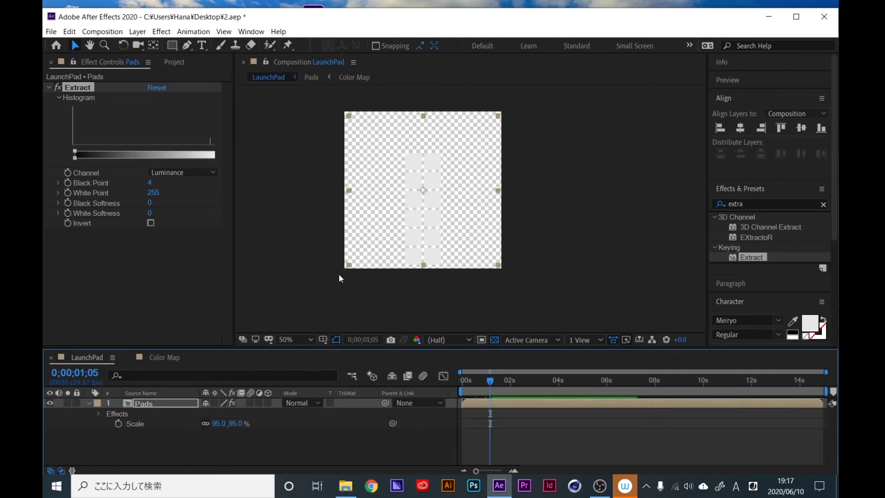
pyautogui.click(156, 446)
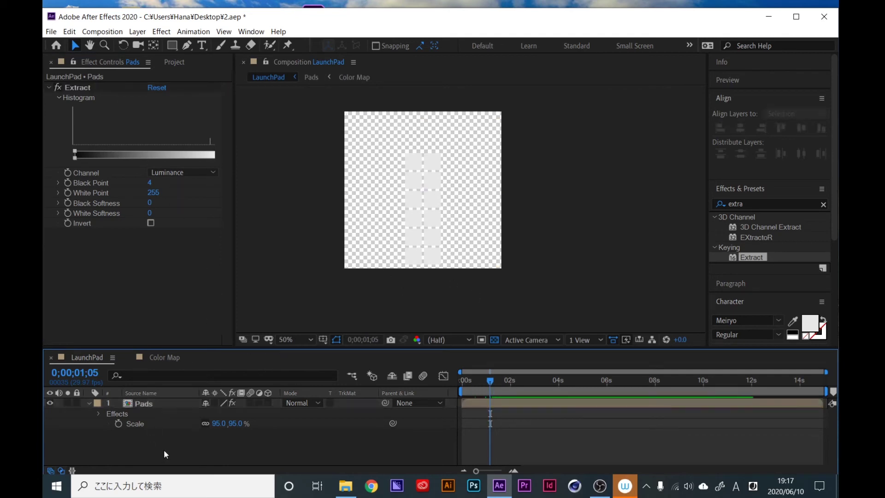
pyautogui.click(89, 403)
# Apply Glow to the Pads layer and turn the transparency grid back off.
pyautogui.hotkey('ctrl', '5')
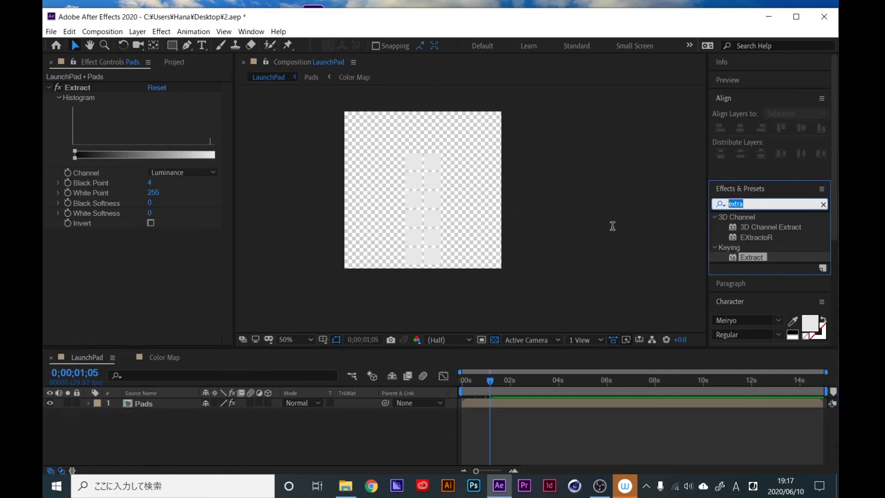
pyautogui.write('glow')
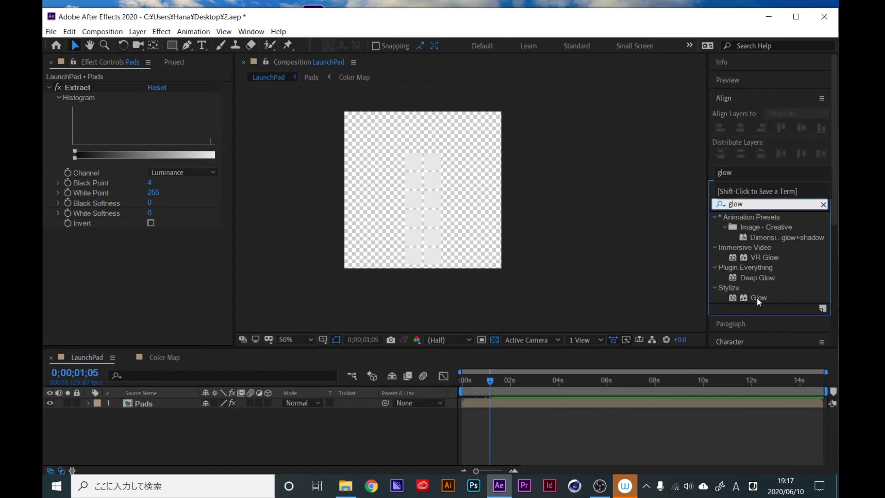
pyautogui.moveTo(756, 298); pyautogui.dragTo(110, 257)
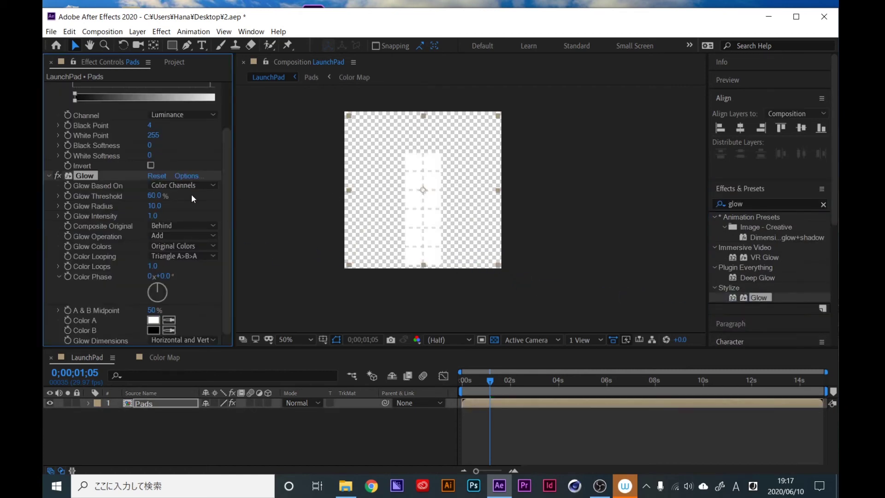
pyautogui.click(494, 339)
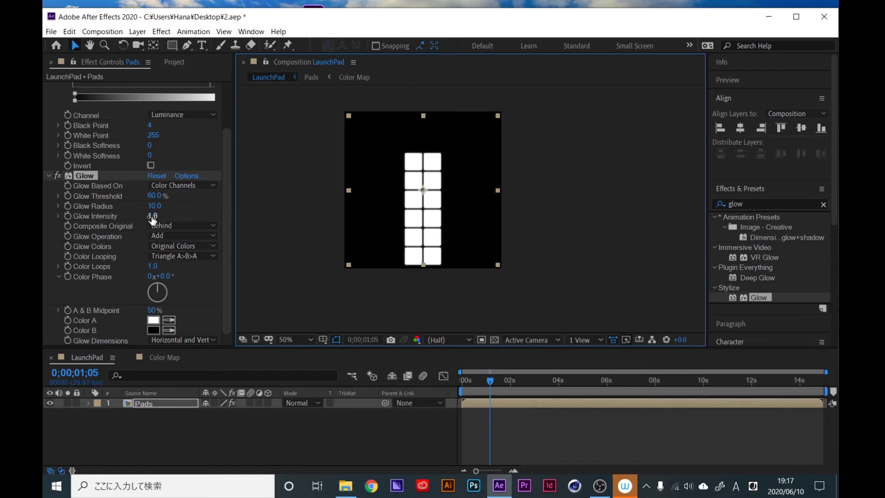
# Set Glow Threshold to 80%, Glow Radius to 20 and Glow Intensity to 1.0.
pyautogui.click(154, 195)
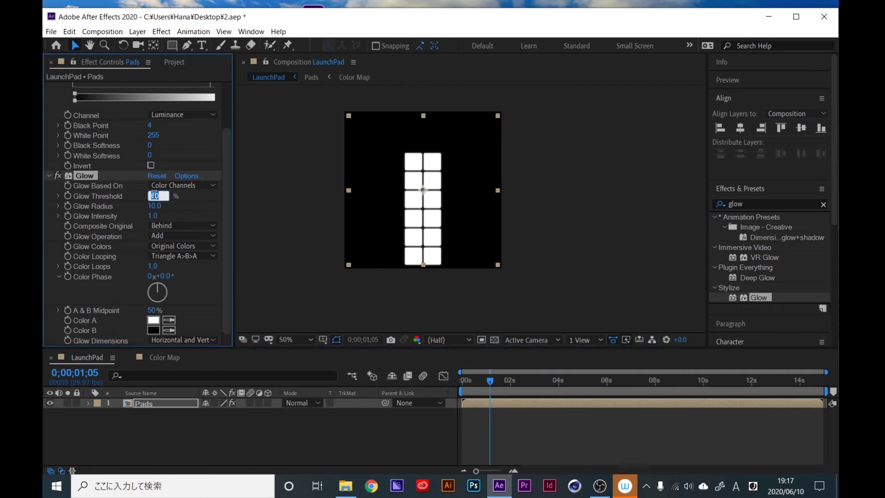
pyautogui.write('80')
pyautogui.click(157, 207)
pyautogui.write('20')
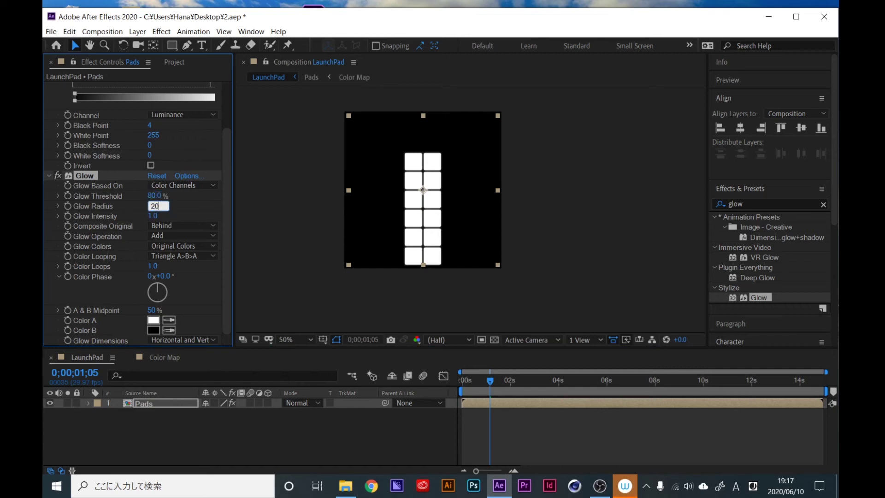
pyautogui.press('Return')
pyautogui.click(152, 216)
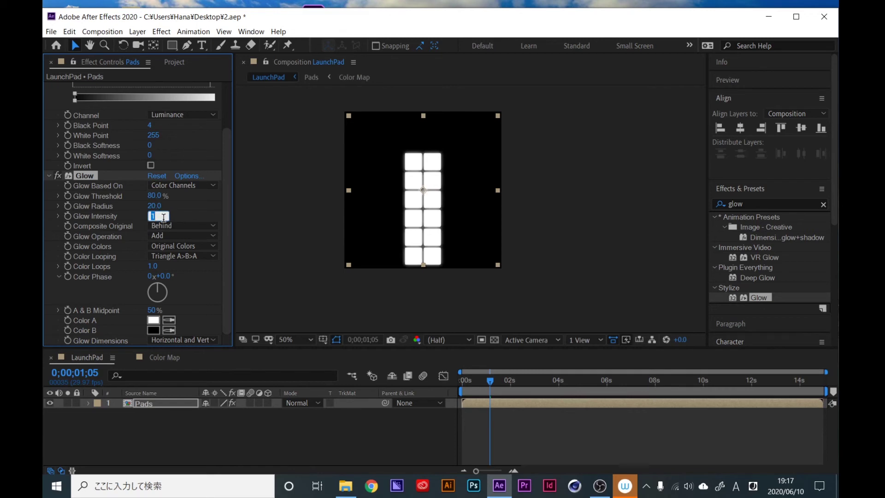
pyautogui.click(210, 200)
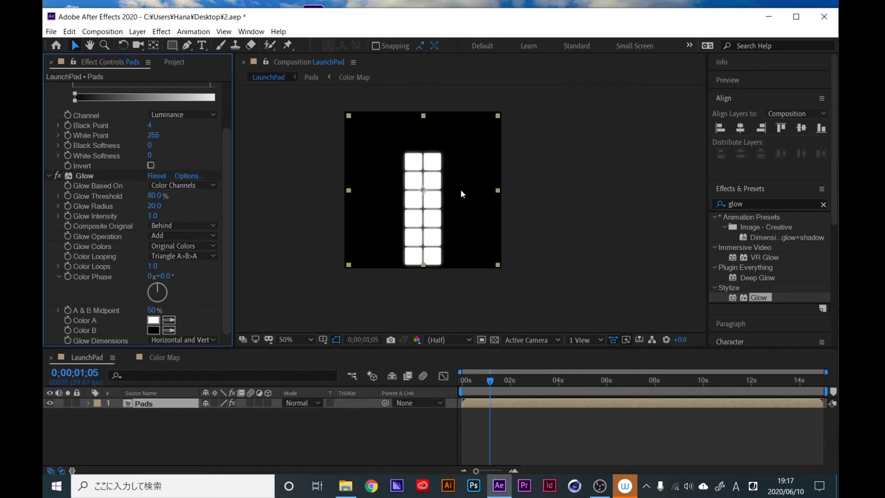
pyautogui.click(252, 430)
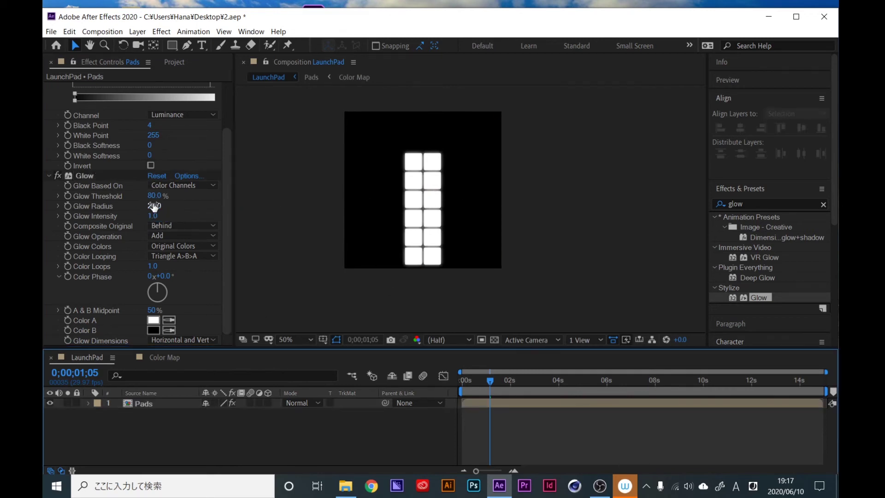
# Apply the Curves effect to the Pads layer.
pyautogui.click(766, 202)
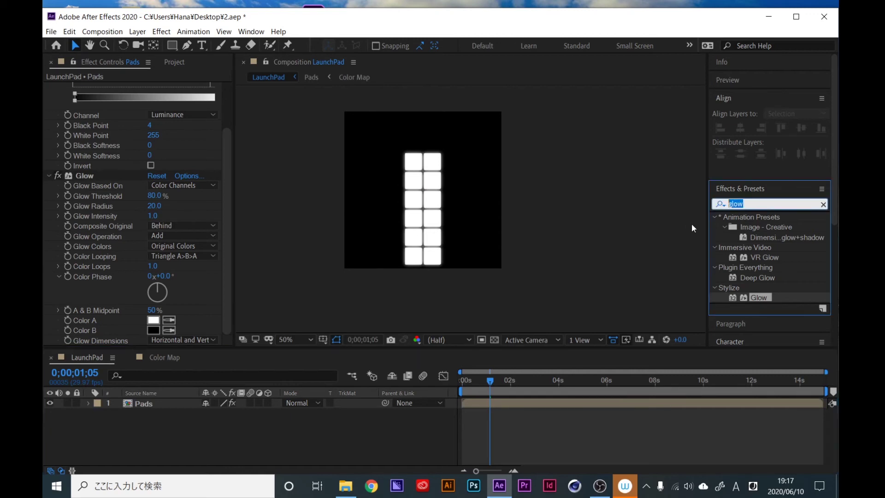
pyautogui.write('curv')
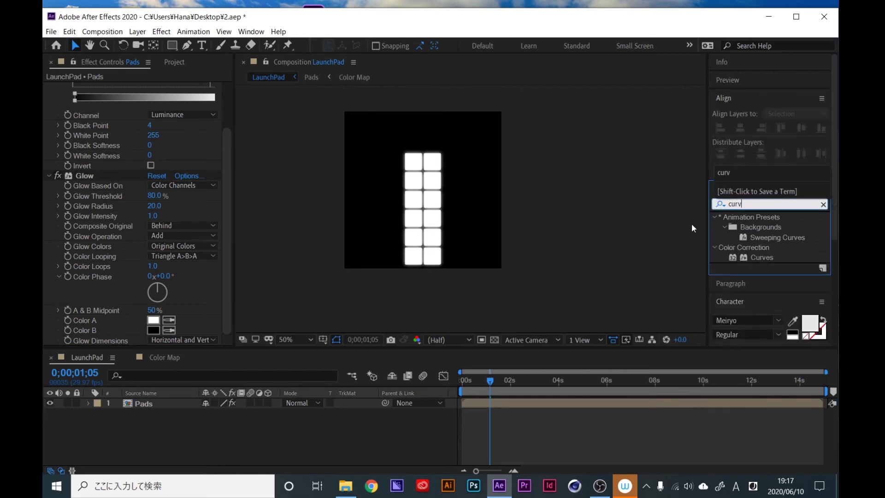
pyautogui.moveTo(761, 257); pyautogui.dragTo(156, 324)
# Pull the Alpha channel curve downward, then scrub to 0;00;01;12.
pyautogui.click(190, 122)
pyautogui.click(185, 177)
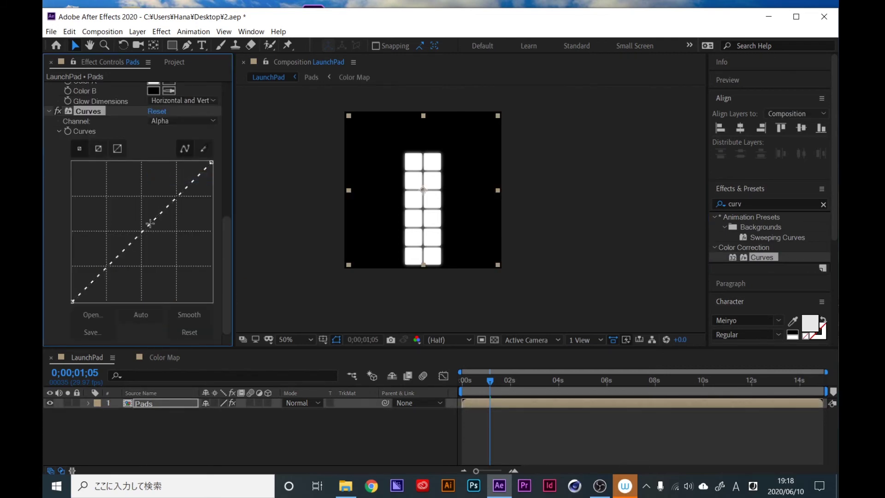
pyautogui.moveTo(149, 226); pyautogui.dragTo(160, 243)
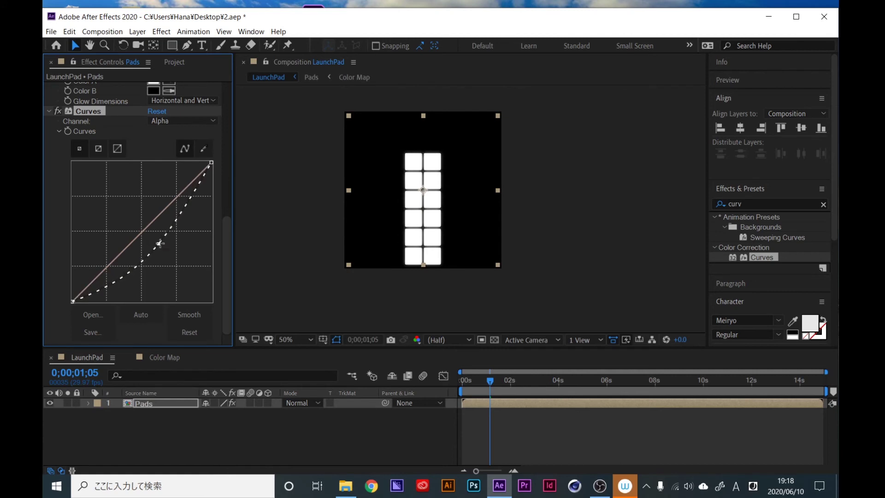
pyautogui.click(489, 383)
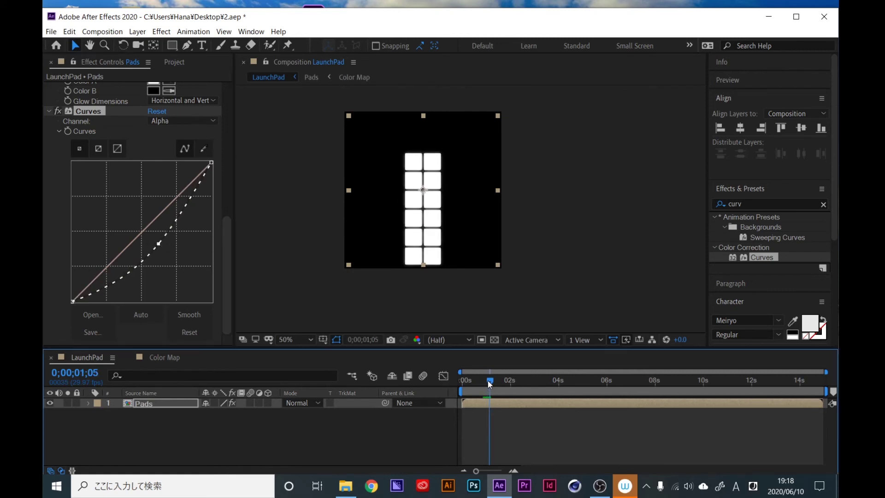
pyautogui.moveTo(490, 383); pyautogui.dragTo(496, 384)
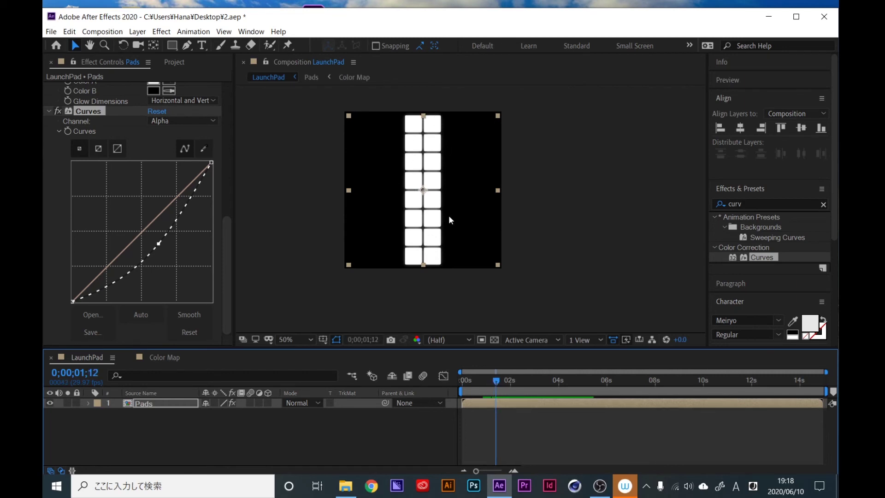
# Paste the Launchpad photo, resize LaunchPad to 1920×1080, and move Pads above the photo.
pyautogui.hotkey('ctrl', 'v')
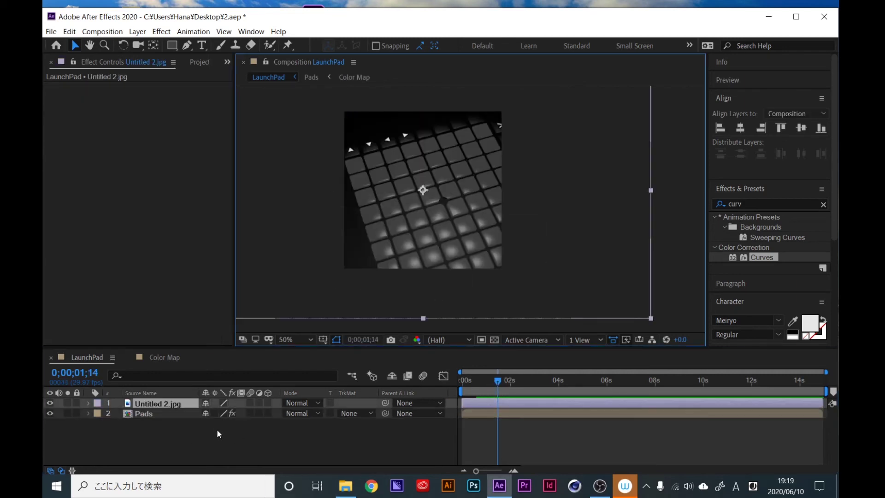
pyautogui.scroll(-2, 422, 186)
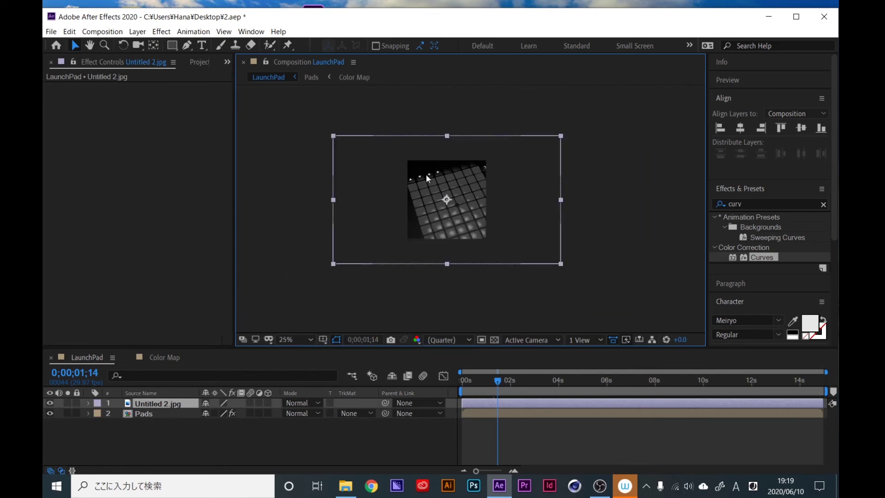
pyautogui.click(95, 33)
pyautogui.click(132, 59)
pyautogui.click(357, 179)
pyautogui.write('1900')
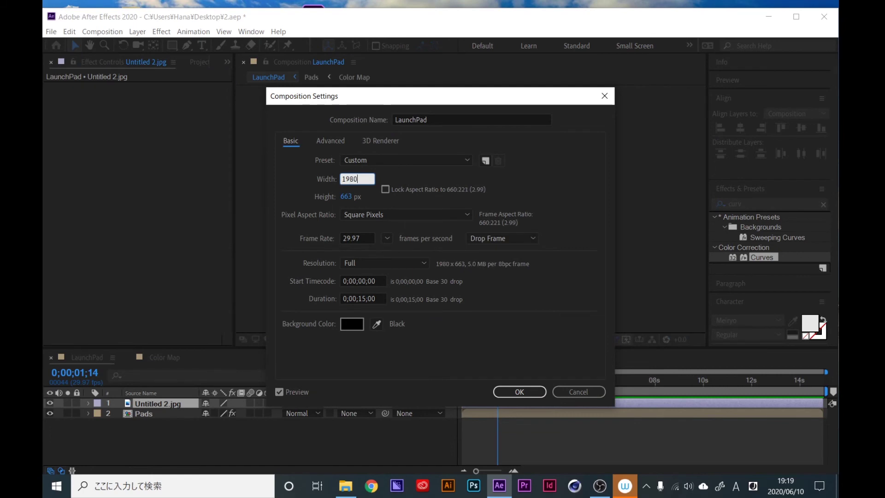
pyautogui.press('BackSpace')
pyautogui.press('BackSpace')
pyautogui.write('20')
pyautogui.click(348, 195)
pyautogui.write('1080')
pyautogui.press('Return')
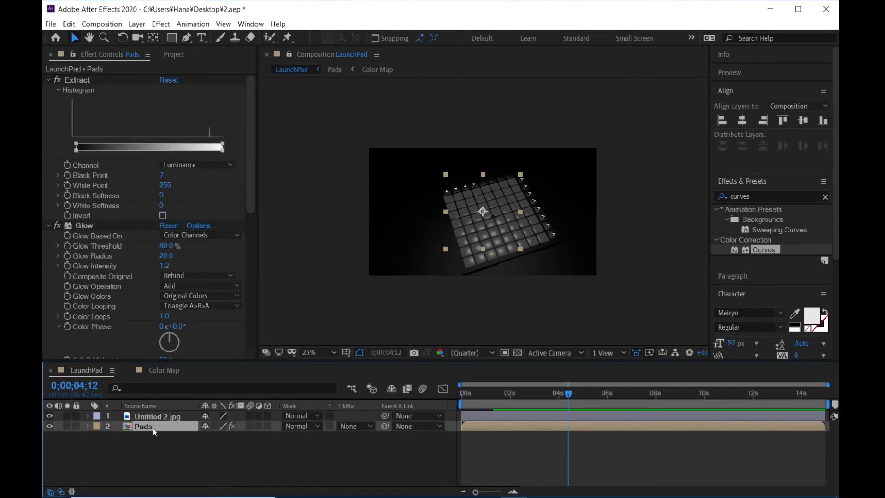
pyautogui.moveTo(153, 429); pyautogui.dragTo(153, 416)
# Pre-compose Pads as 'Lights' with all attributes moved inside, then select the Lights layer.
pyautogui.rightClick(152, 414)
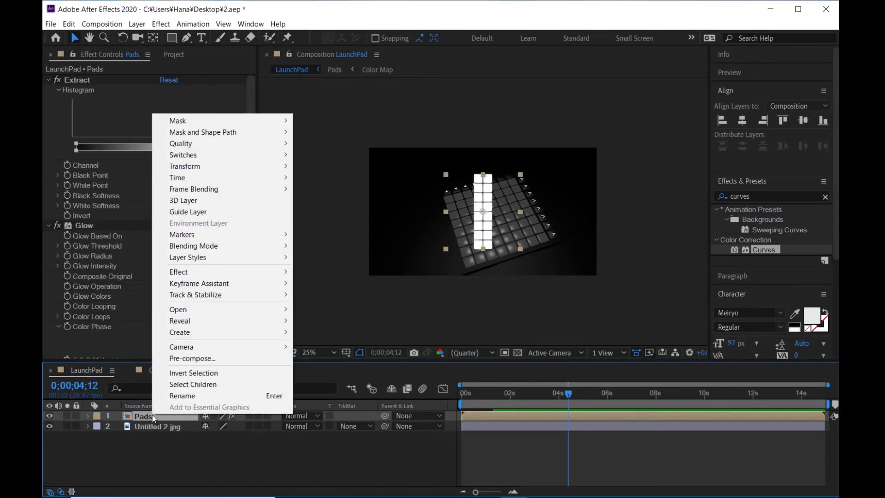
pyautogui.click(186, 353)
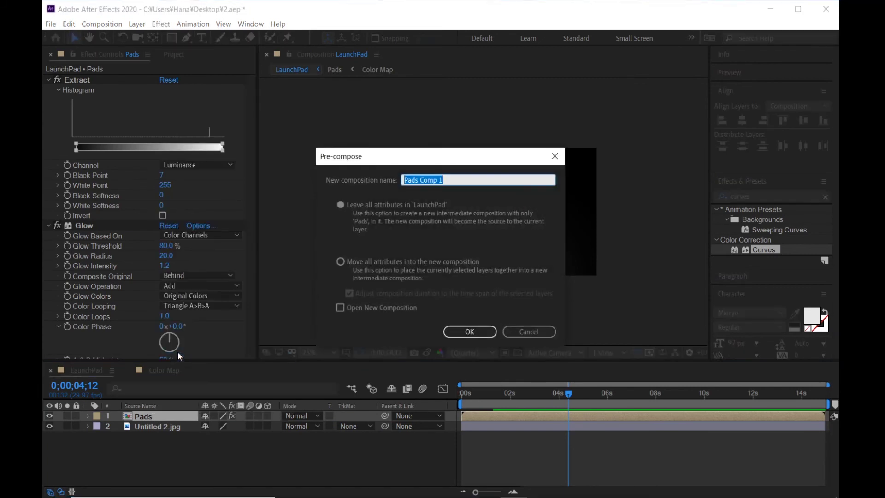
pyautogui.write('Lights')
pyautogui.click(347, 262)
pyautogui.click(469, 332)
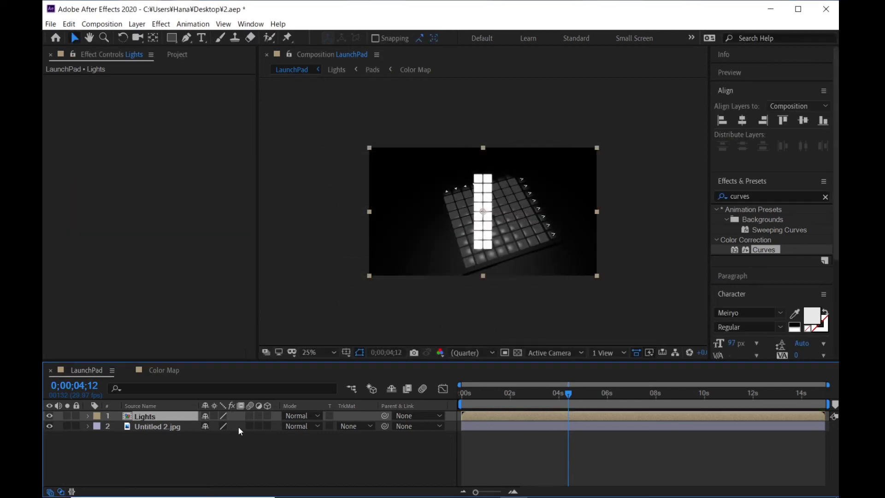
pyautogui.click(191, 453)
pyautogui.click(153, 418)
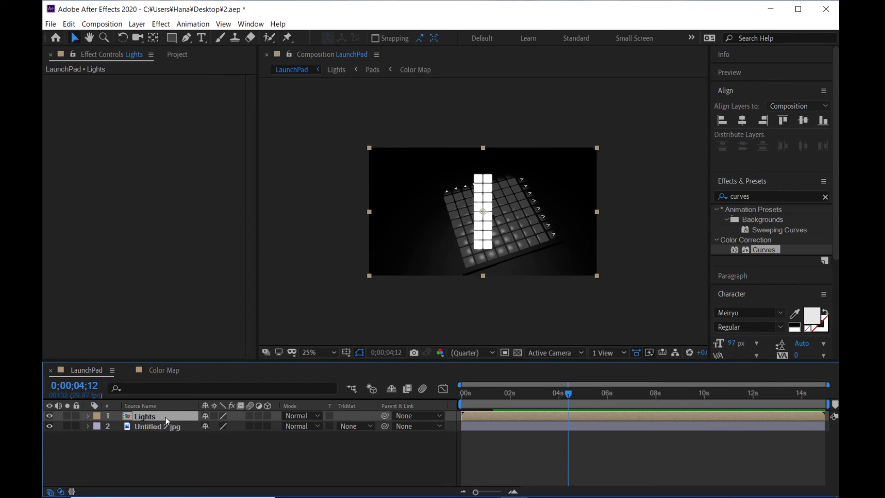
# Set the Lights layer's Scale to 111%.
pyautogui.press('s')
pyautogui.click(223, 425)
pyautogui.write('111')
pyautogui.press('Return')
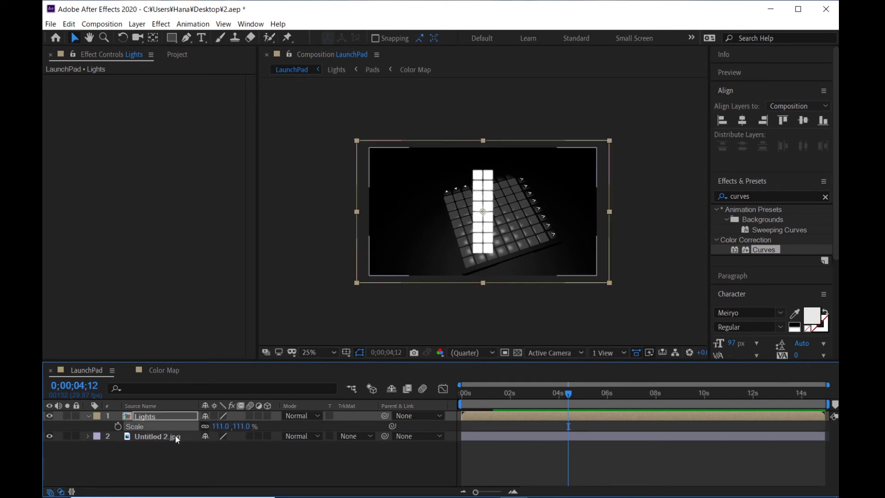
# Make Lights a 3D layer at Position 1051, 594, -25.
pyautogui.click(152, 419)
pyautogui.press('p')
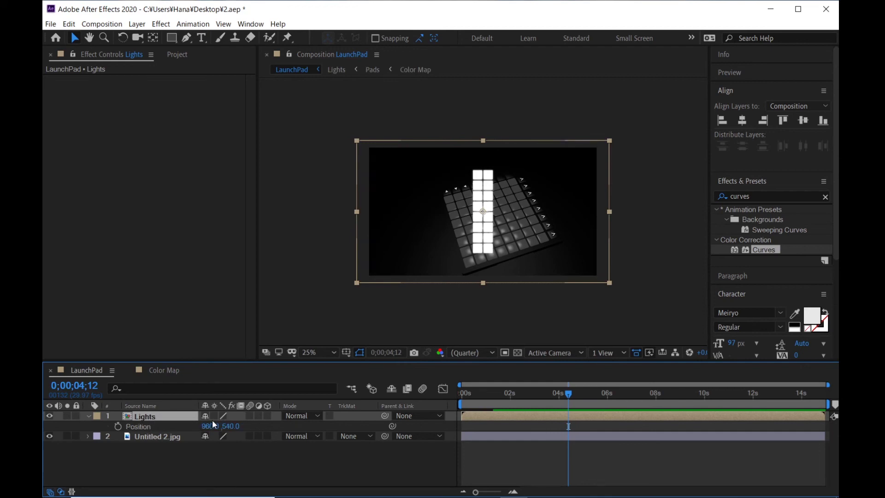
pyautogui.click(267, 416)
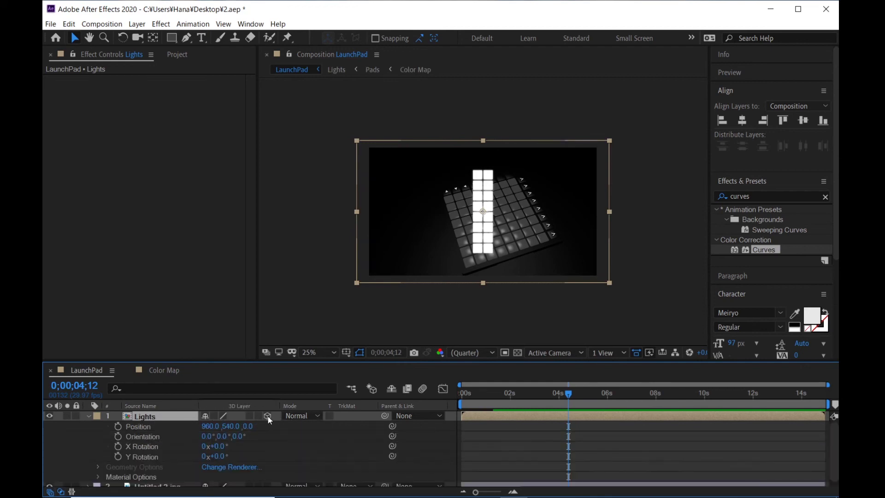
pyautogui.click(210, 426)
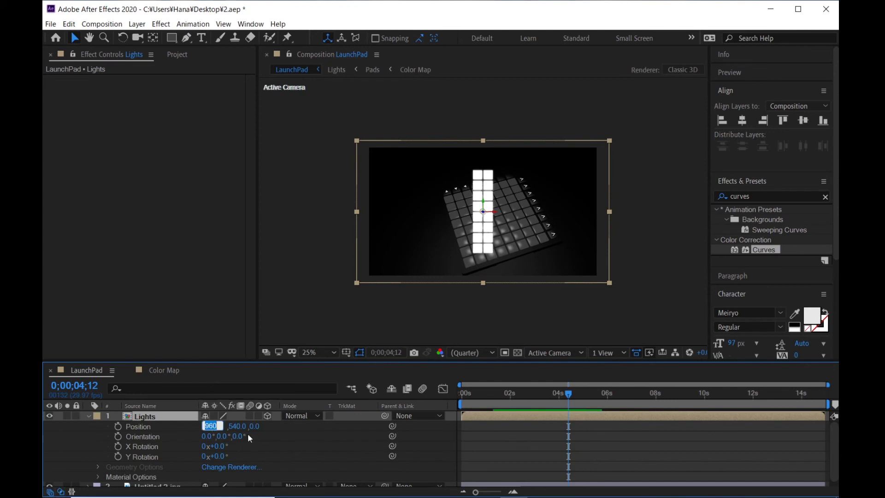
pyautogui.write('1051')
pyautogui.press('Return')
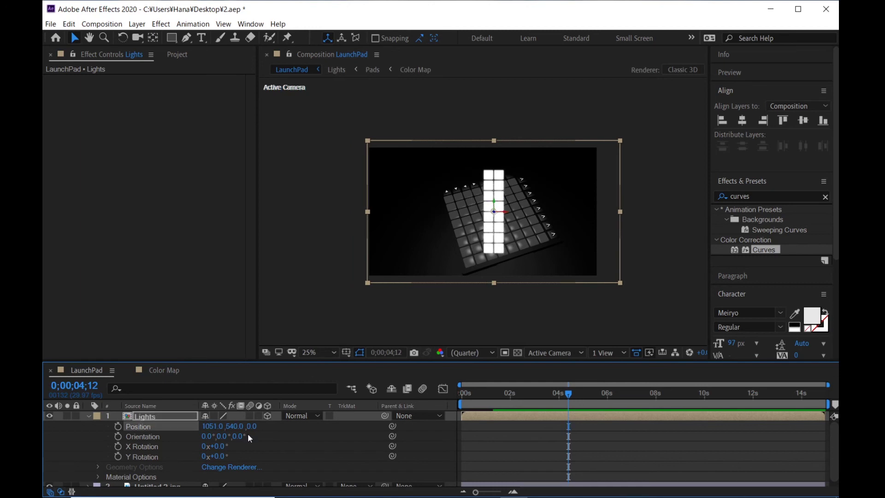
pyautogui.click(237, 426)
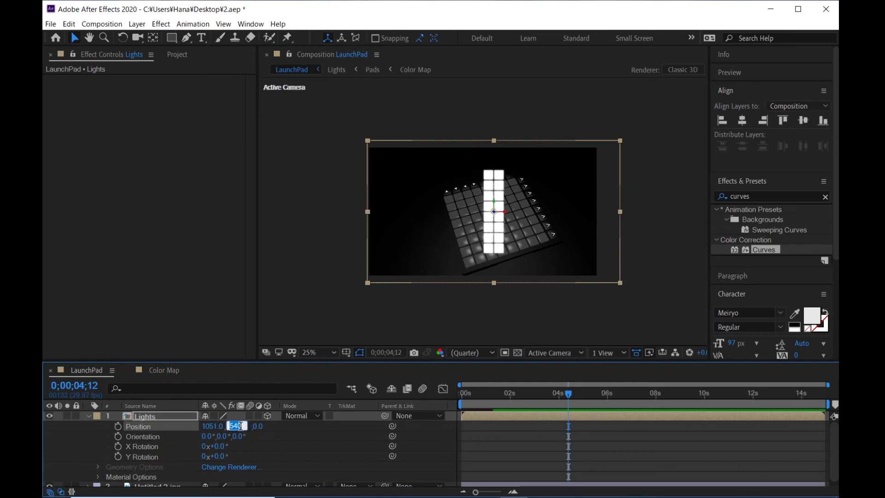
pyautogui.write('594')
pyautogui.press('Return')
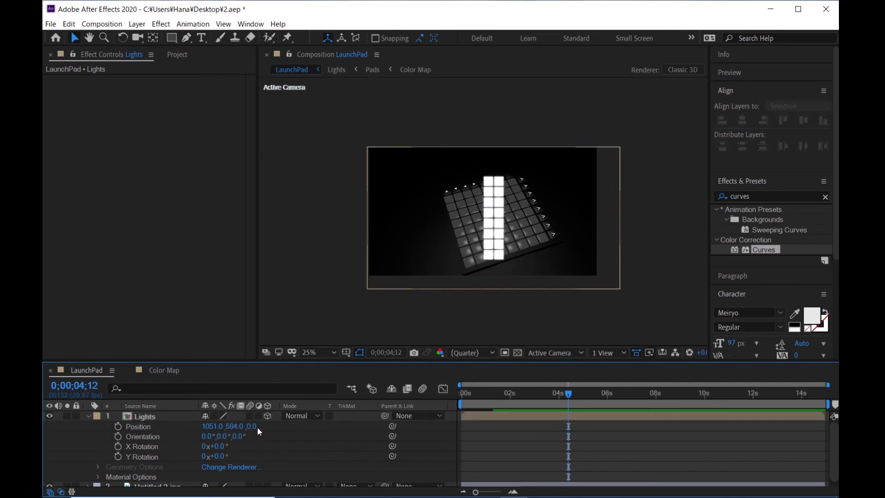
pyautogui.click(257, 427)
pyautogui.write('-25')
pyautogui.press('Return')
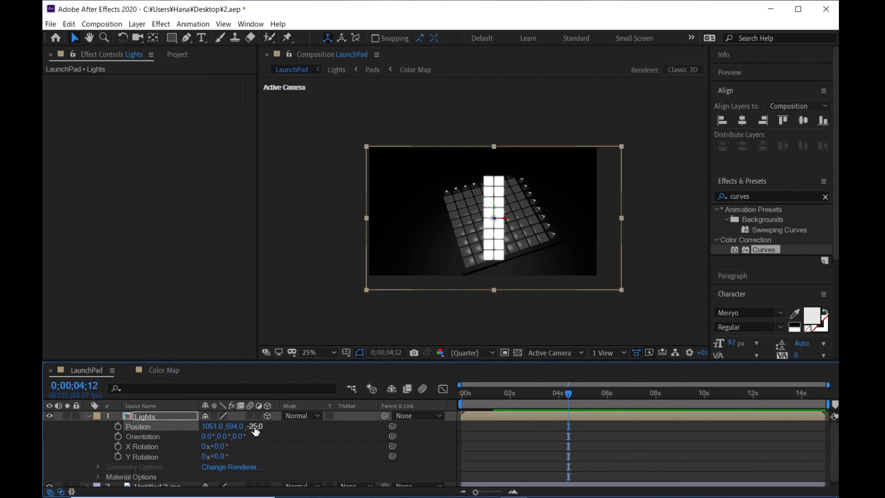
# Rotate Lights to X -35°, Y -0.5° and Z -19°.
pyautogui.press('r')
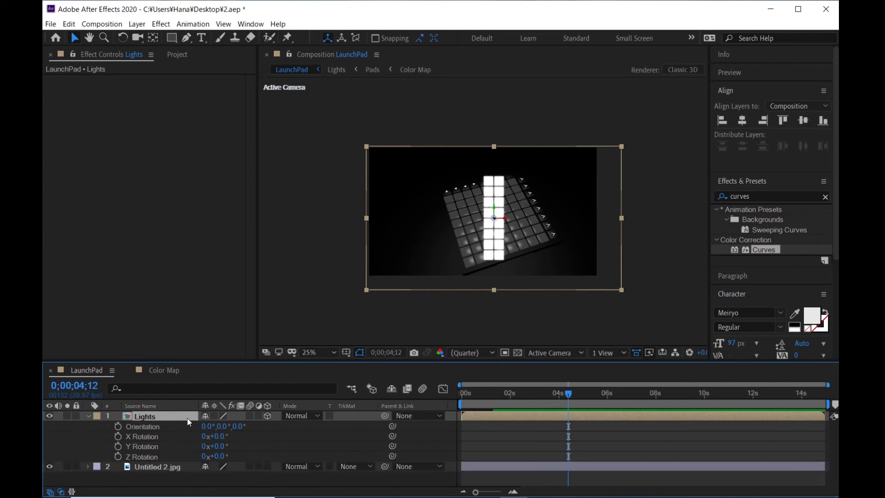
pyautogui.click(217, 436)
pyautogui.write('-35')
pyautogui.press('Return')
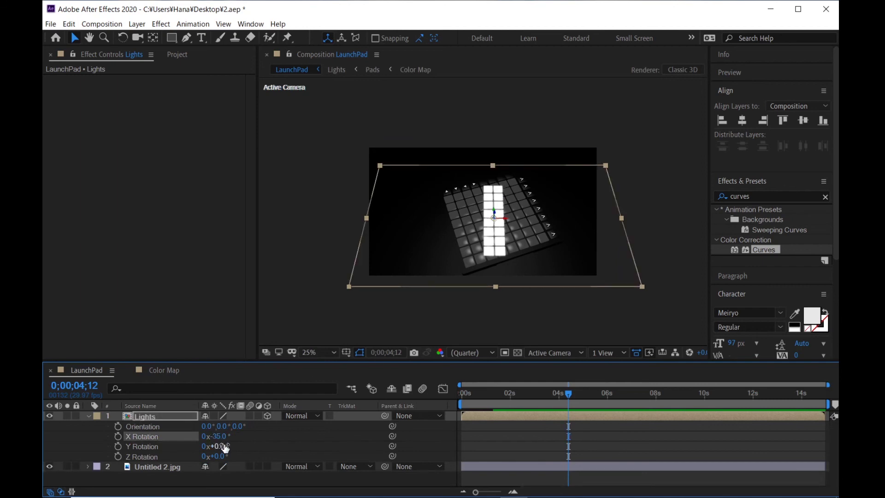
pyautogui.click(225, 446)
pyautogui.write('-0.5')
pyautogui.click(217, 456)
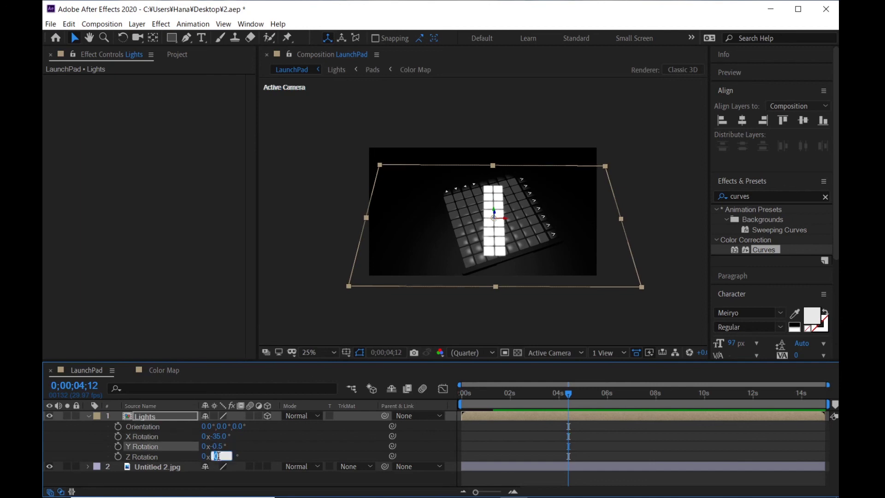
pyautogui.write('-19')
pyautogui.press('Return')
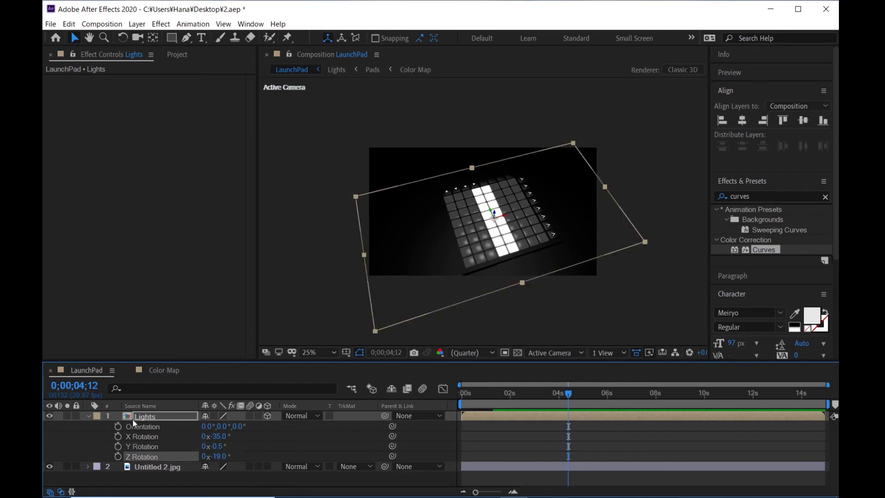
# Set the Lights layer's Opacity to 90%.
pyautogui.press('t')
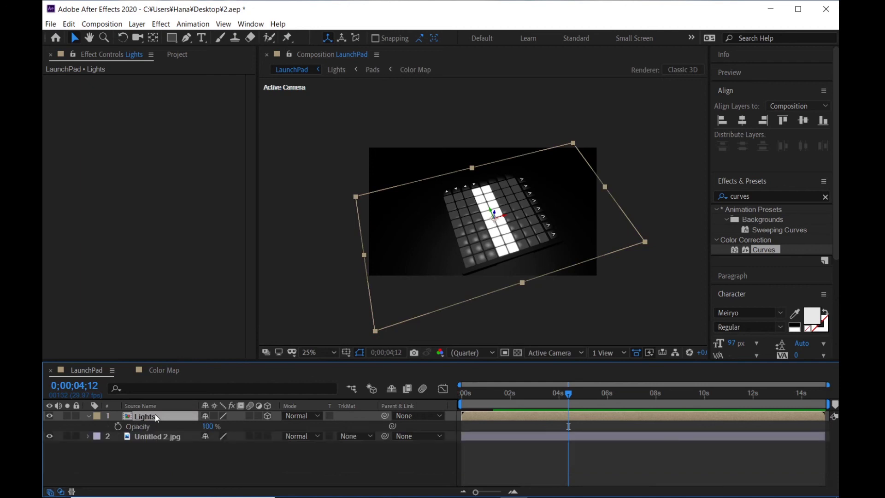
pyautogui.click(205, 426)
pyautogui.write('90')
pyautogui.press('Return')
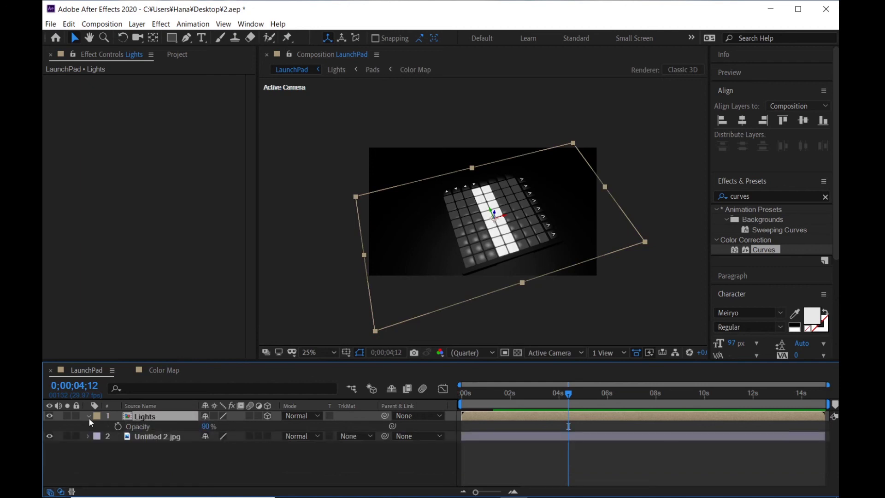
pyautogui.click(88, 416)
pyautogui.click(142, 442)
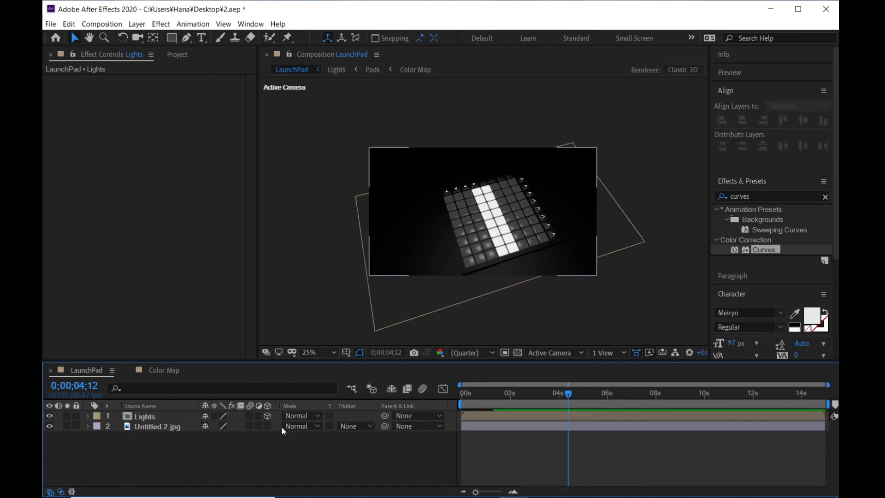
# Switch Lights to Screen blending and preview the composition from the start.
pyautogui.click(299, 417)
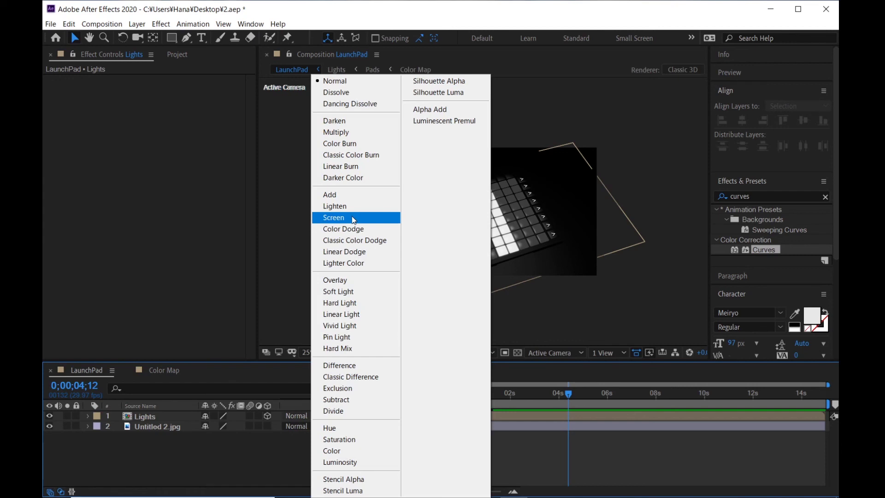
pyautogui.click(353, 220)
pyautogui.click(325, 463)
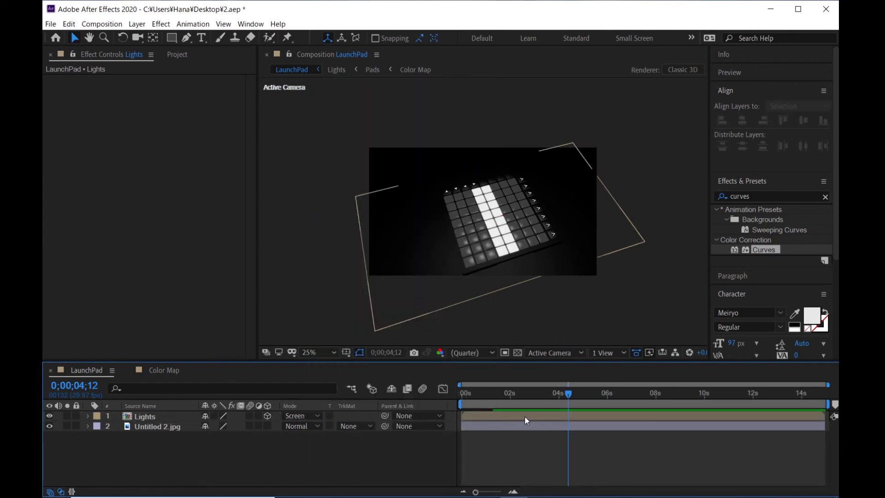
pyautogui.moveTo(560, 395); pyautogui.dragTo(463, 408)
pyautogui.press('space')
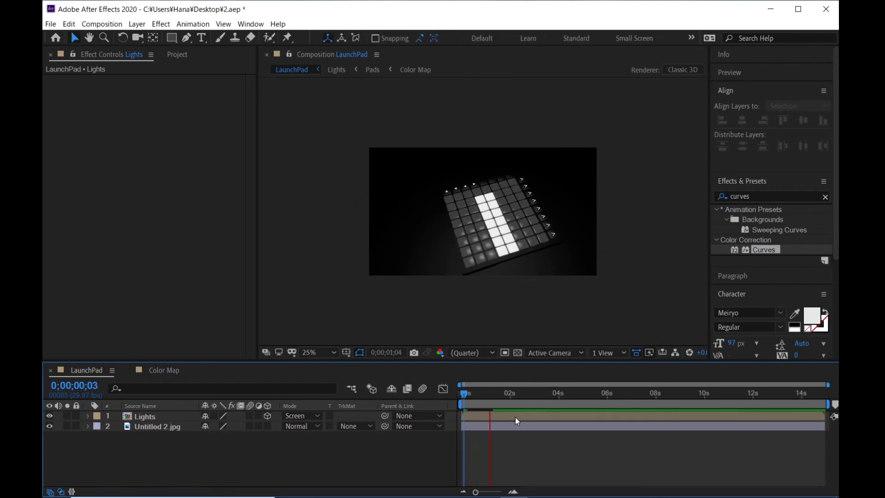
pyautogui.press('space')
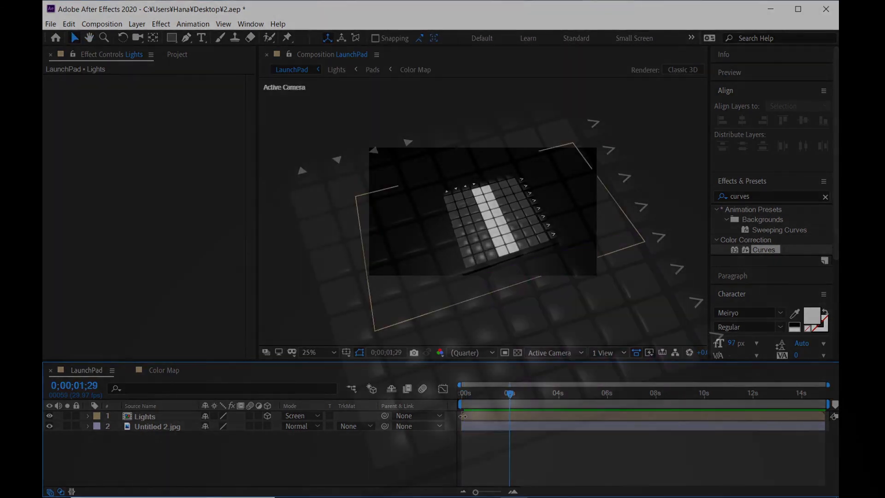